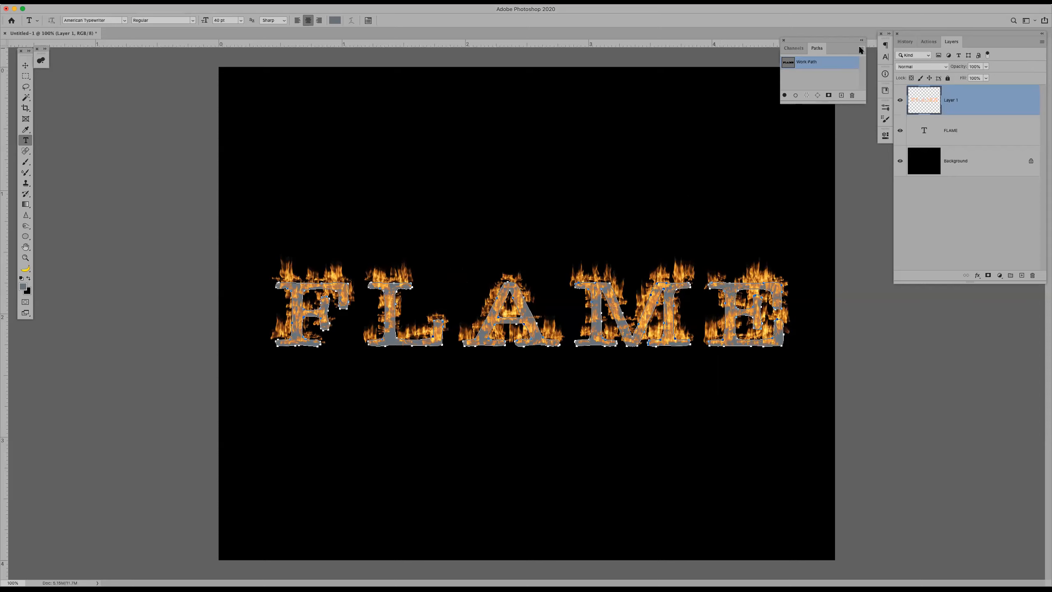
Delete the work path and compare the flames with the FLAME text layer hidden and shown
{"action": "left_click", "coordinate": [860, 49]}
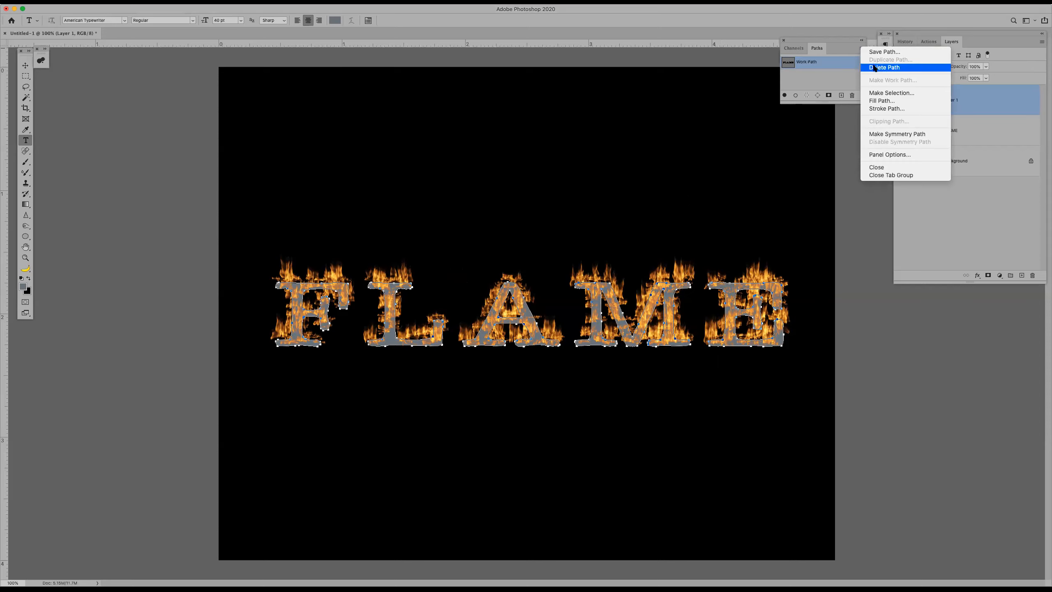
{"action": "left_click", "coordinate": [875, 67]}
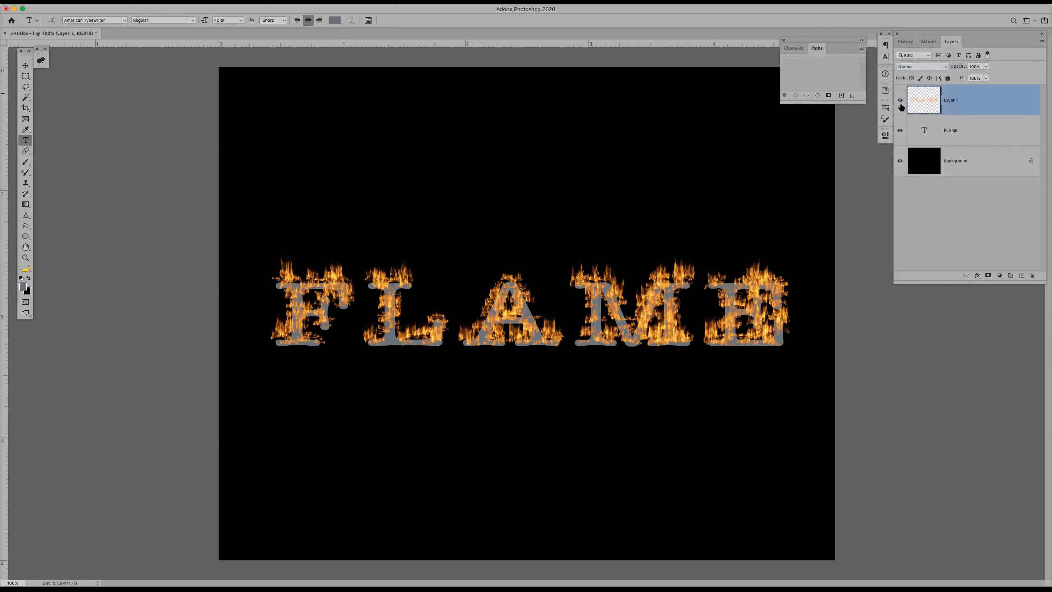
{"action": "left_click", "coordinate": [900, 131]}
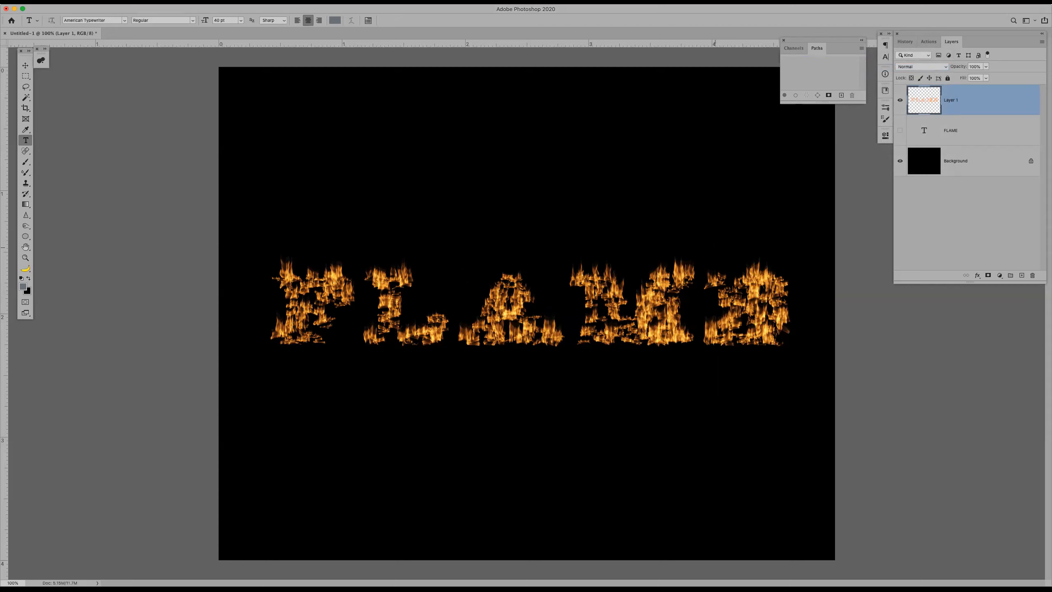
{"action": "left_click", "coordinate": [899, 130]}
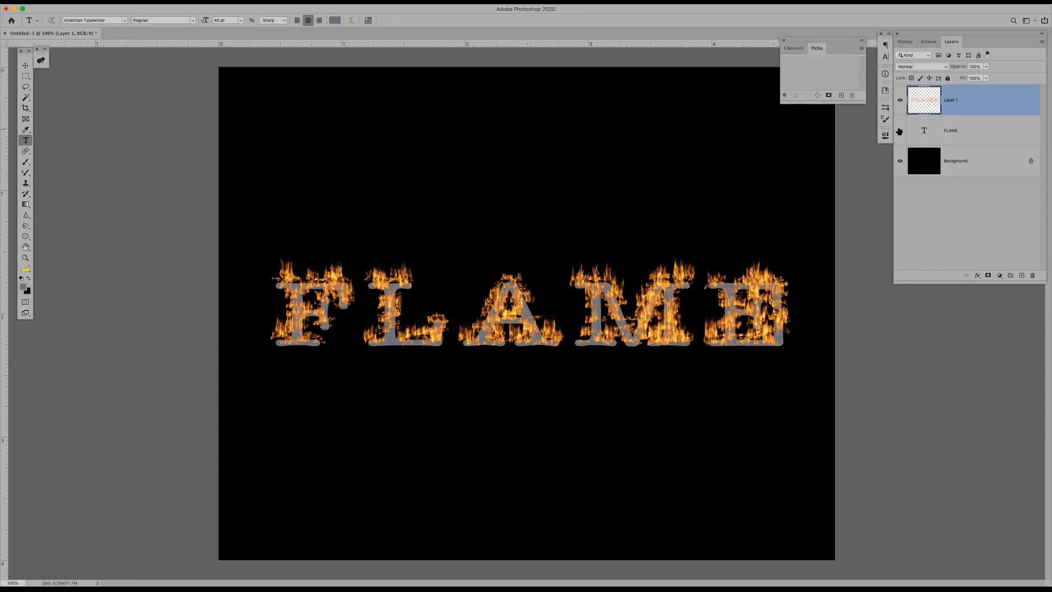
{"action": "left_click", "coordinate": [900, 131]}
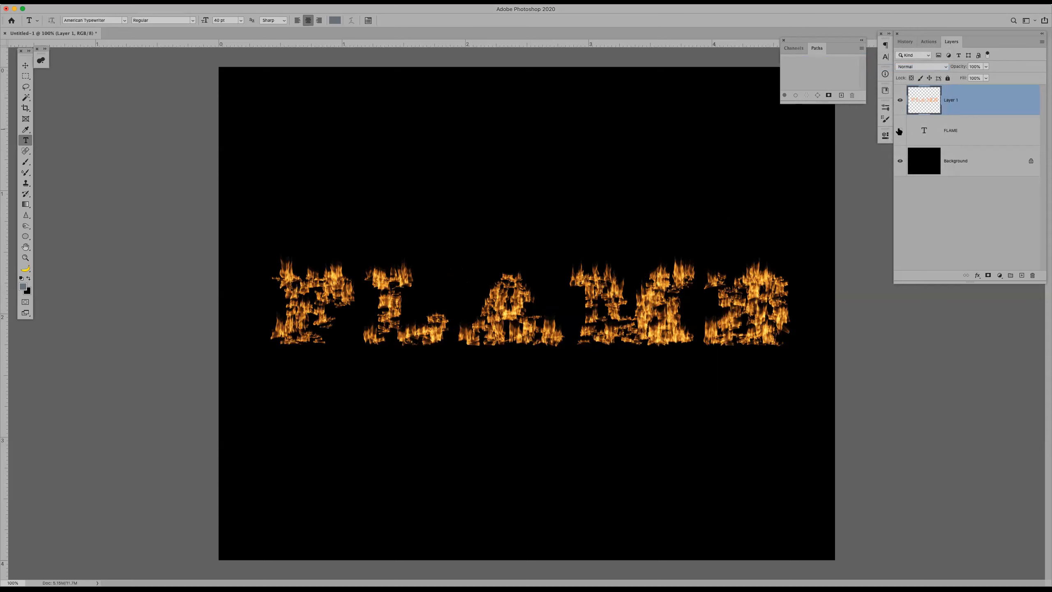
{"action": "left_click", "coordinate": [900, 131]}
Recolour the FLAME text layer golden orange and lower its opacity to 57%
{"action": "left_click", "coordinate": [919, 129]}
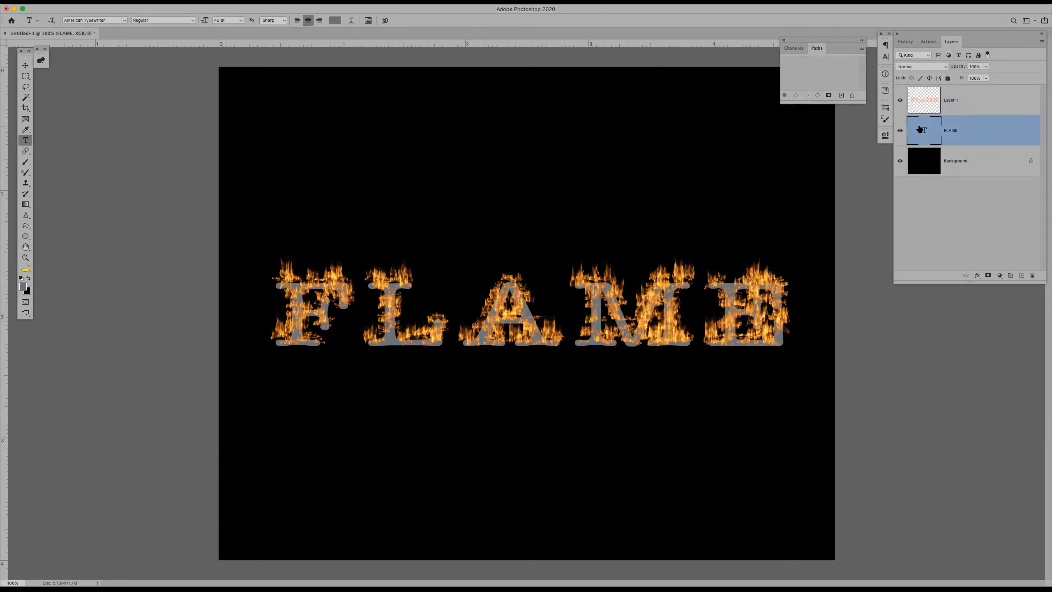
{"action": "left_click", "coordinate": [336, 20]}
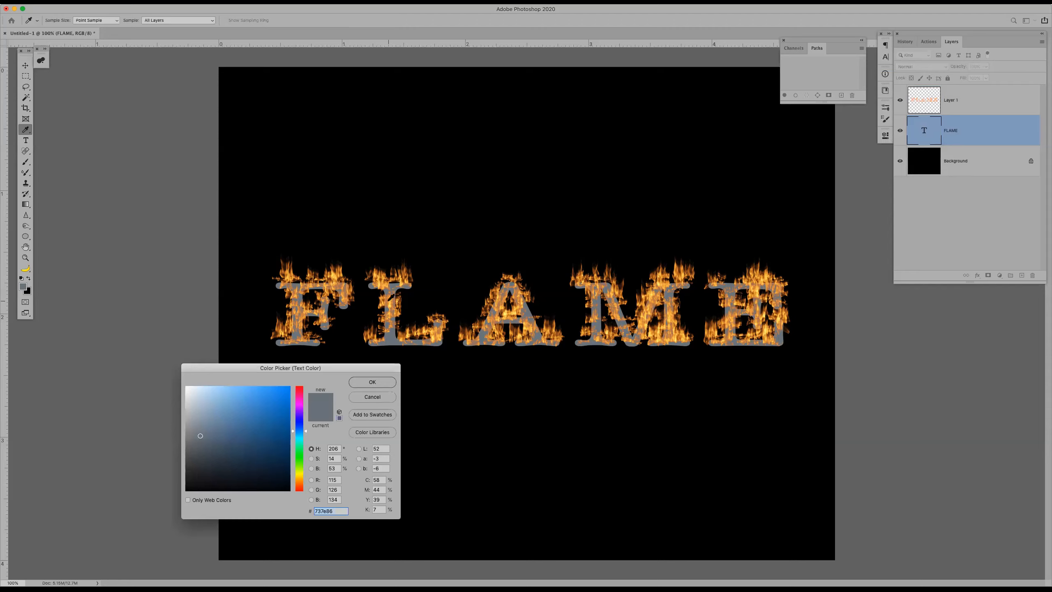
{"action": "left_click", "coordinate": [389, 308]}
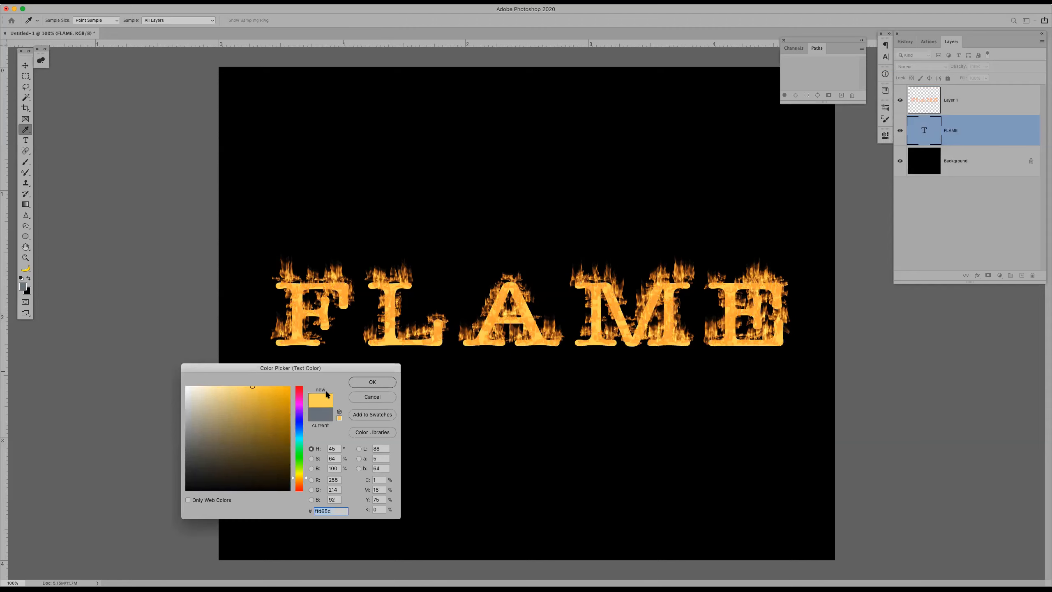
{"action": "mouse_move", "coordinate": [268, 394]}
{"action": "left_mouse_down"}
{"action": "mouse_move", "coordinate": [263, 402]}
{"action": "mouse_move", "coordinate": [282, 406]}
{"action": "left_mouse_up"}
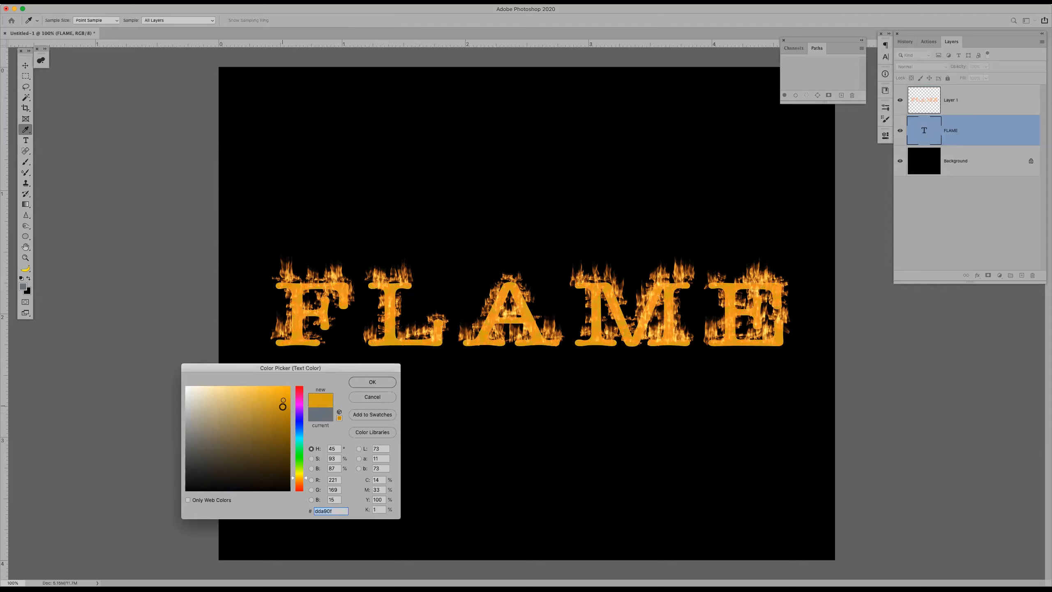
{"action": "left_click", "coordinate": [362, 377]}
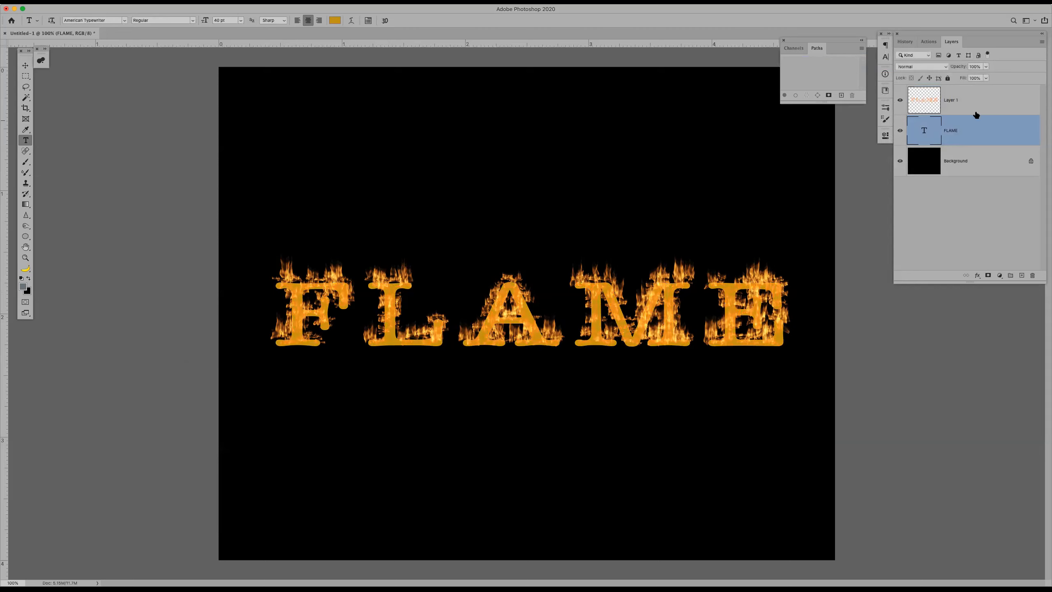
{"action": "left_click_drag", "start_coordinate": [963, 67], "coordinate": [952, 69]}
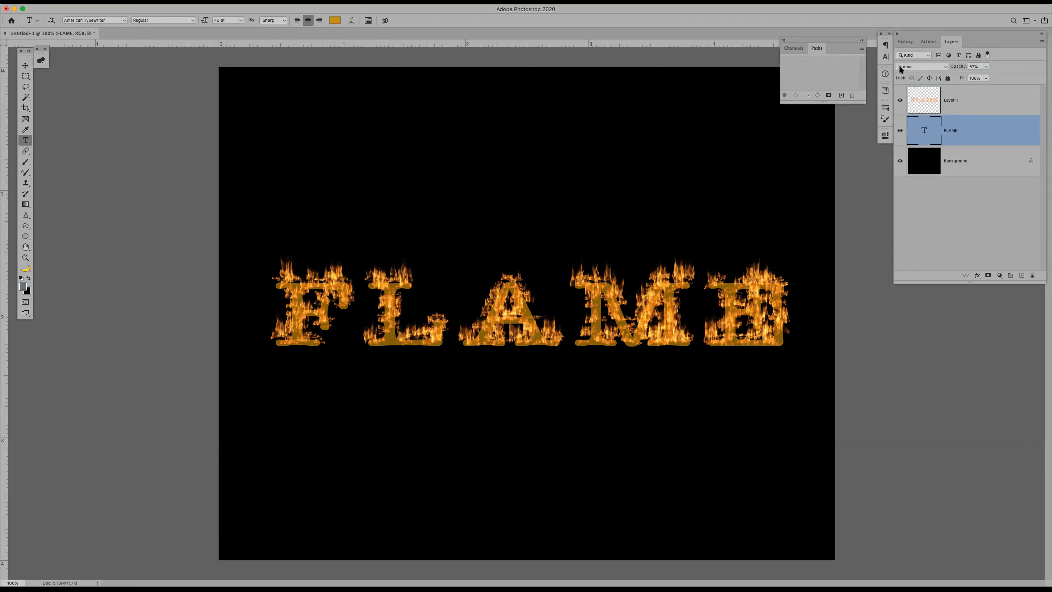
Revert the document to the history state of the Flame filter
{"action": "left_click", "coordinate": [900, 43]}
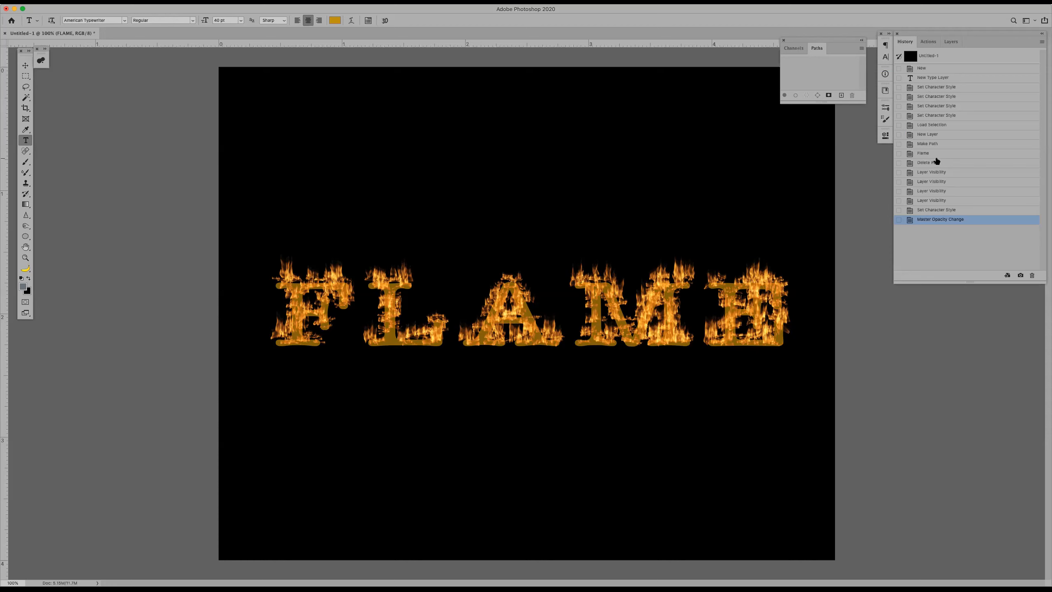
{"action": "left_click", "coordinate": [935, 162]}
{"action": "left_click", "coordinate": [934, 153]}
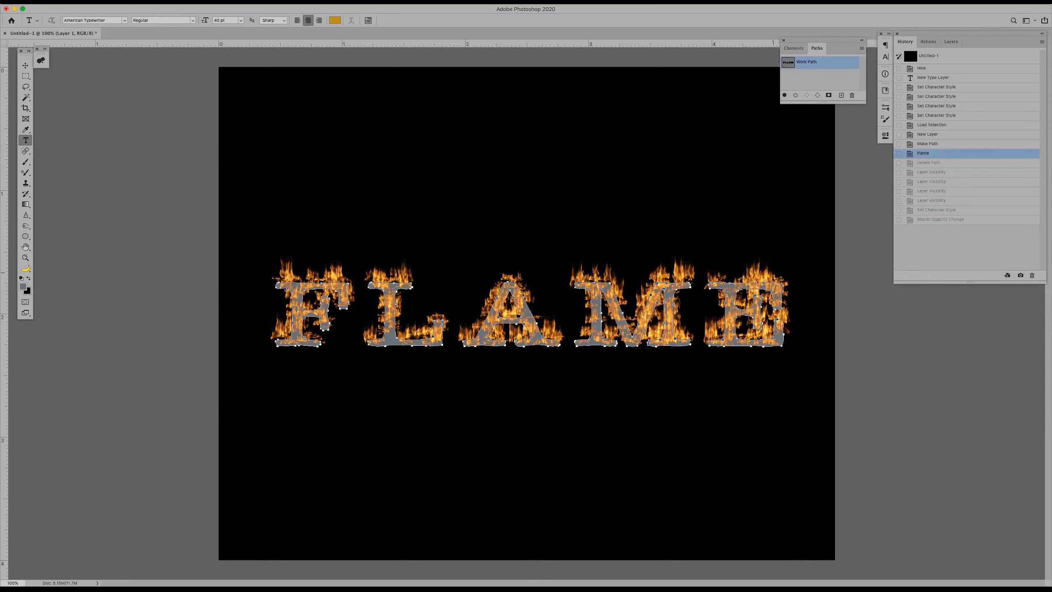
{"action": "left_click", "coordinate": [631, 338]}
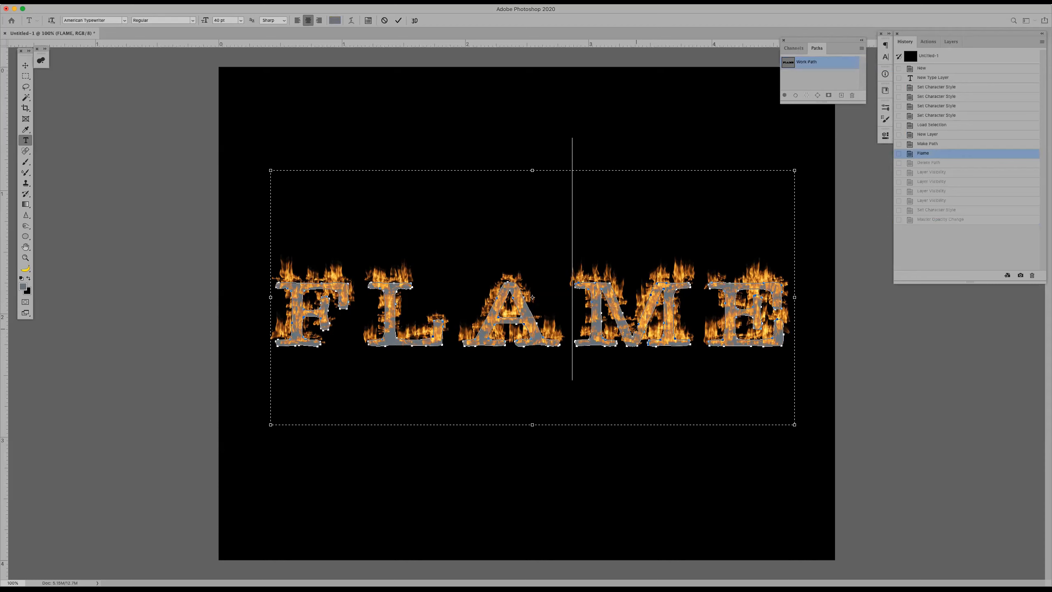
{"action": "type", "text": "v"}
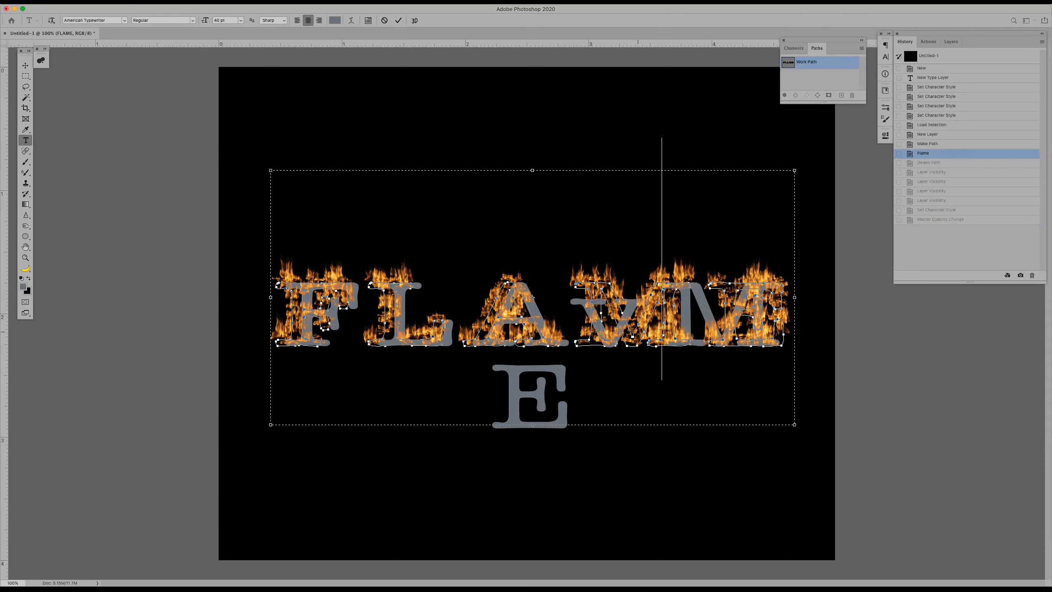
{"action": "key", "text": "BackSpace"}
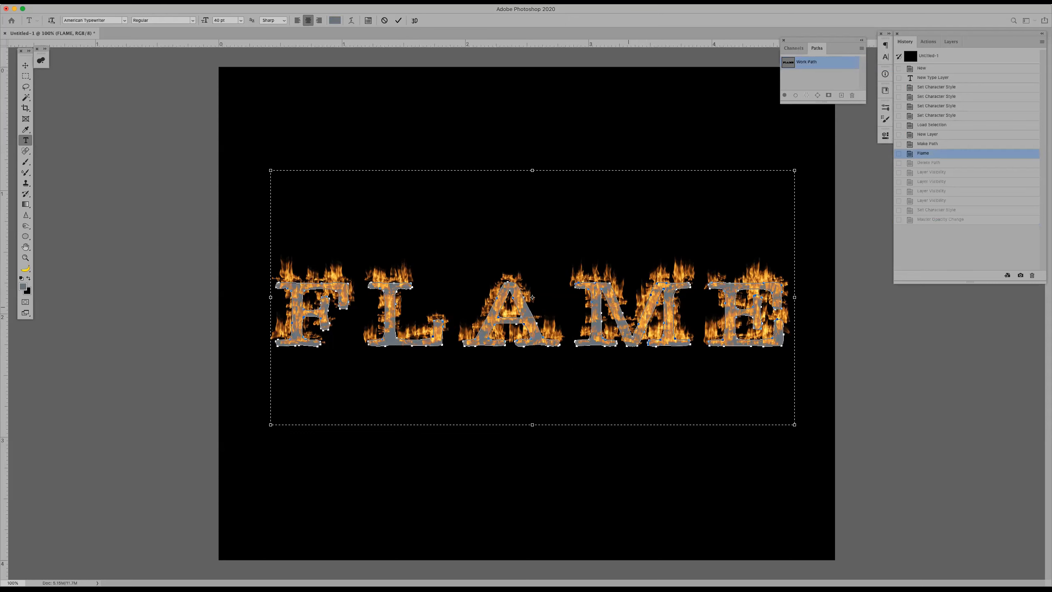
{"action": "key", "text": "super+Return"}
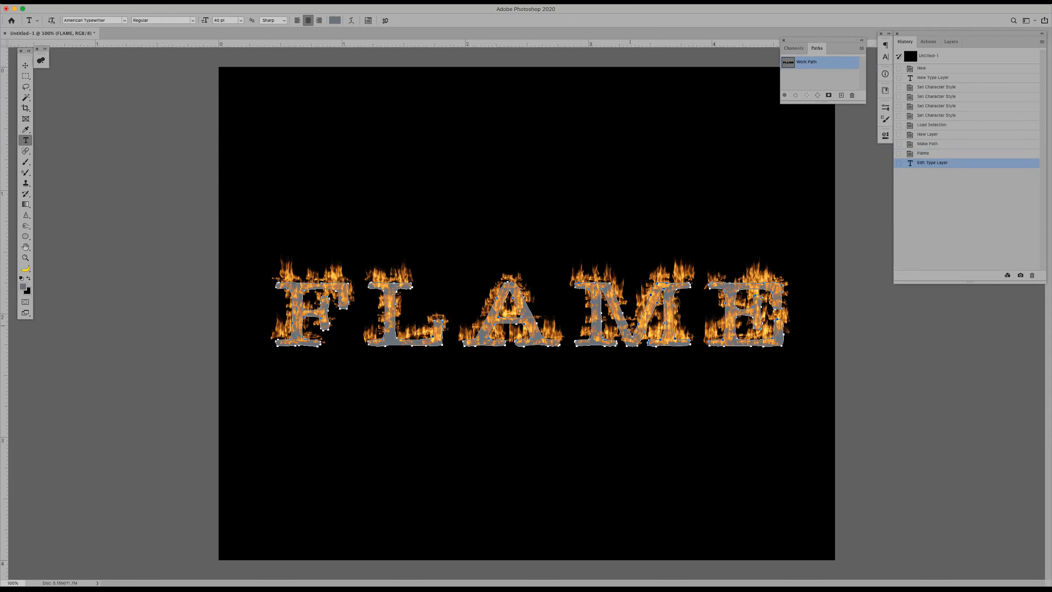
{"action": "right_click", "coordinate": [626, 320]}
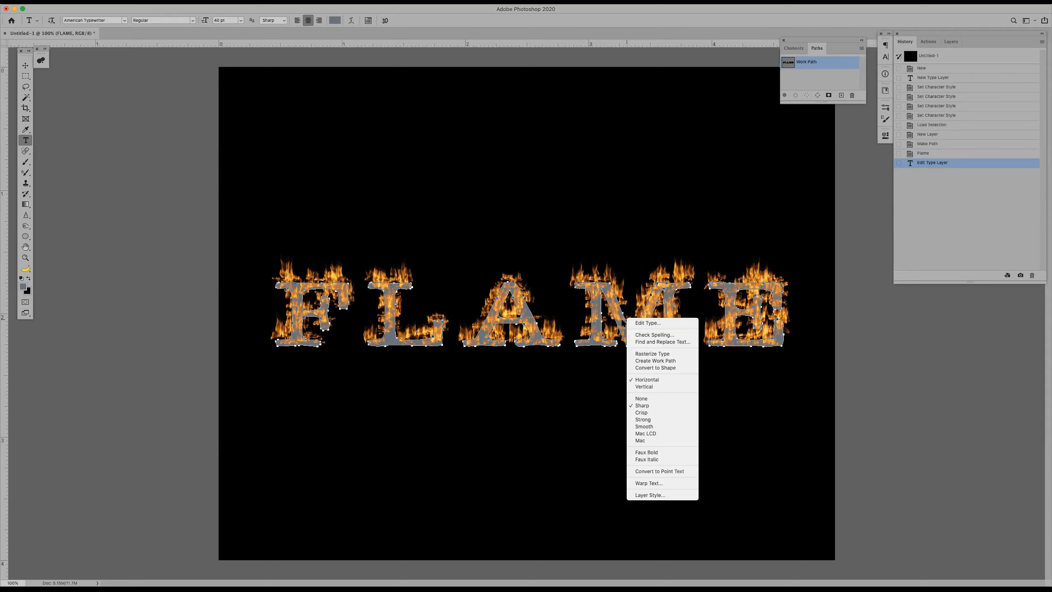
{"action": "left_click", "coordinate": [622, 320]}
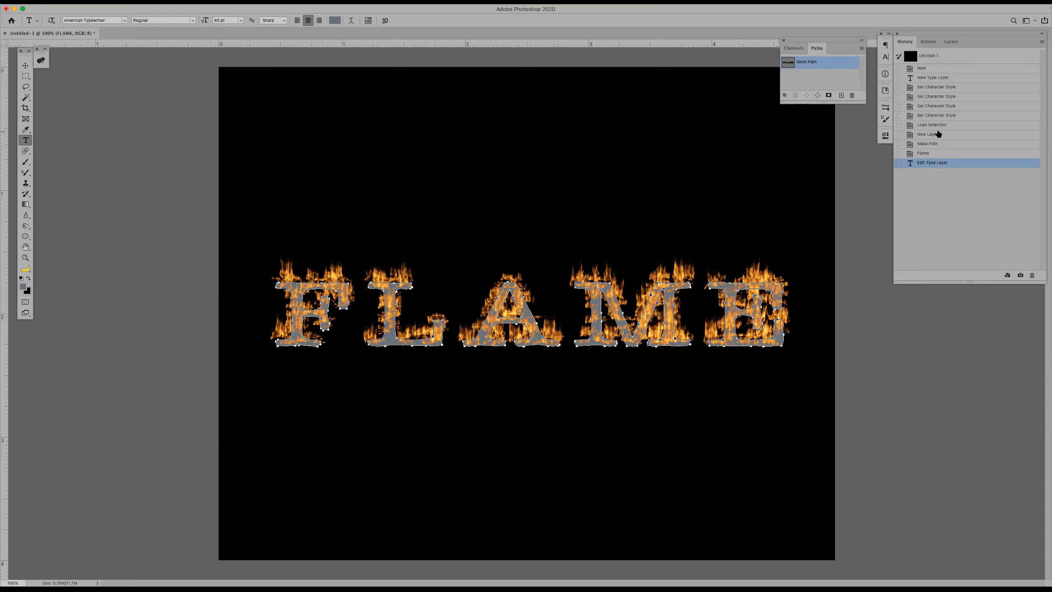
Revert the document to the Load Selection history state and subtract the letters L, A, M and E so only F stays selected
{"action": "left_click", "coordinate": [938, 134]}
{"action": "left_click", "coordinate": [938, 124]}
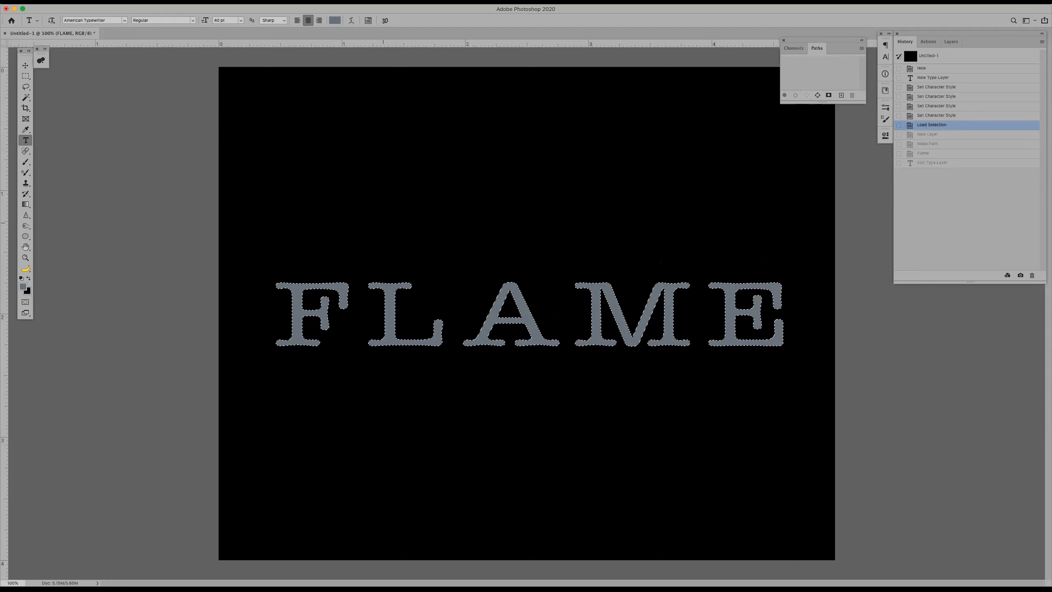
{"action": "key", "text": "m"}
{"action": "key", "text": "alt"}
{"action": "left_click_drag", "start_coordinate": [364, 255], "coordinate": [795, 370]}
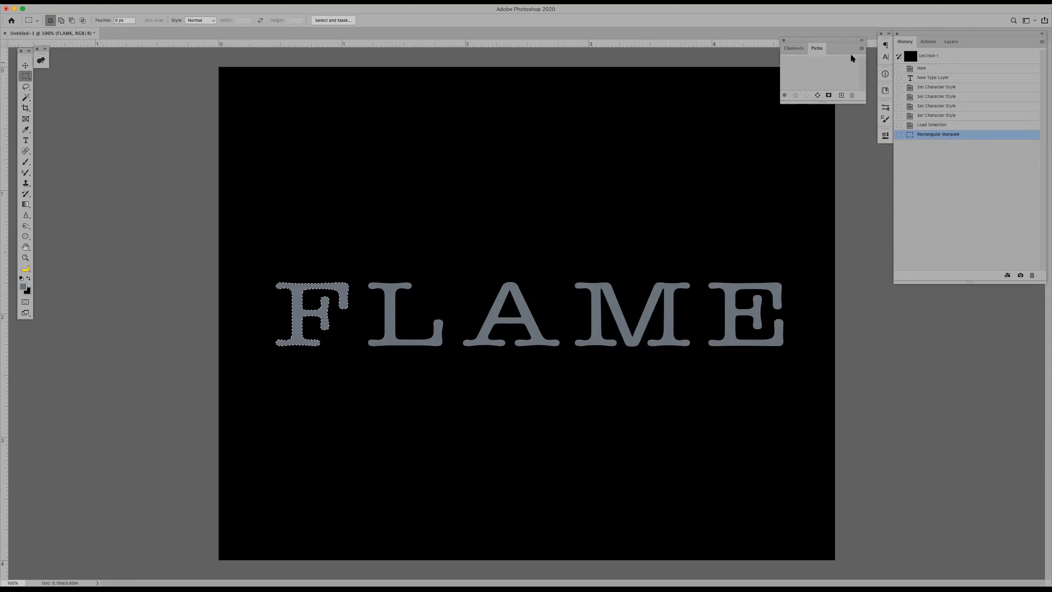
Convert the F selection into a work path with 1.0 pixel tolerance and add a new layer above the FLAME text
{"action": "left_click", "coordinate": [859, 49]}
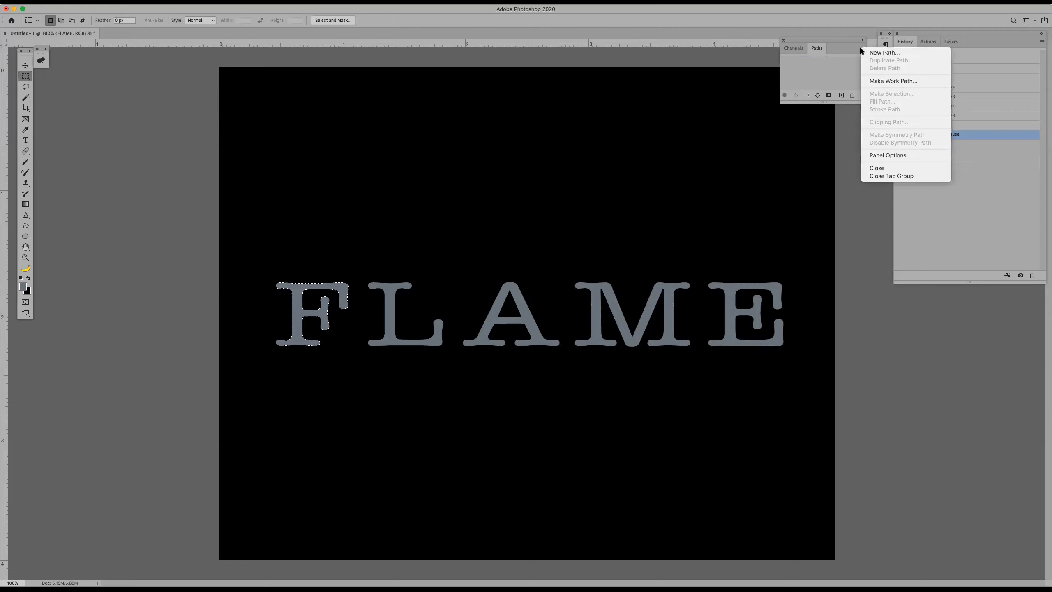
{"action": "left_click", "coordinate": [882, 82]}
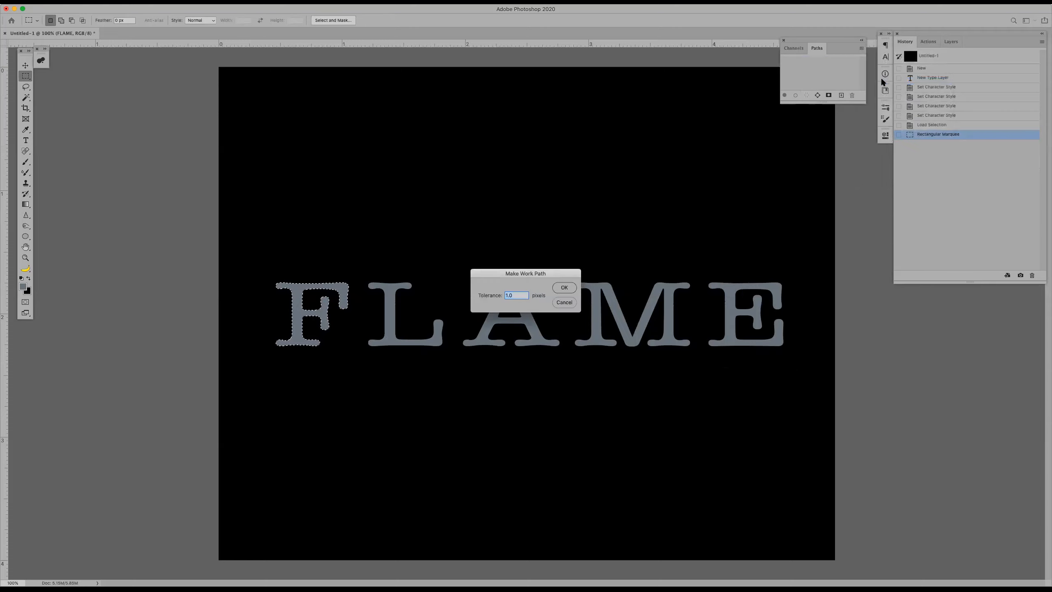
{"action": "left_click", "coordinate": [564, 287]}
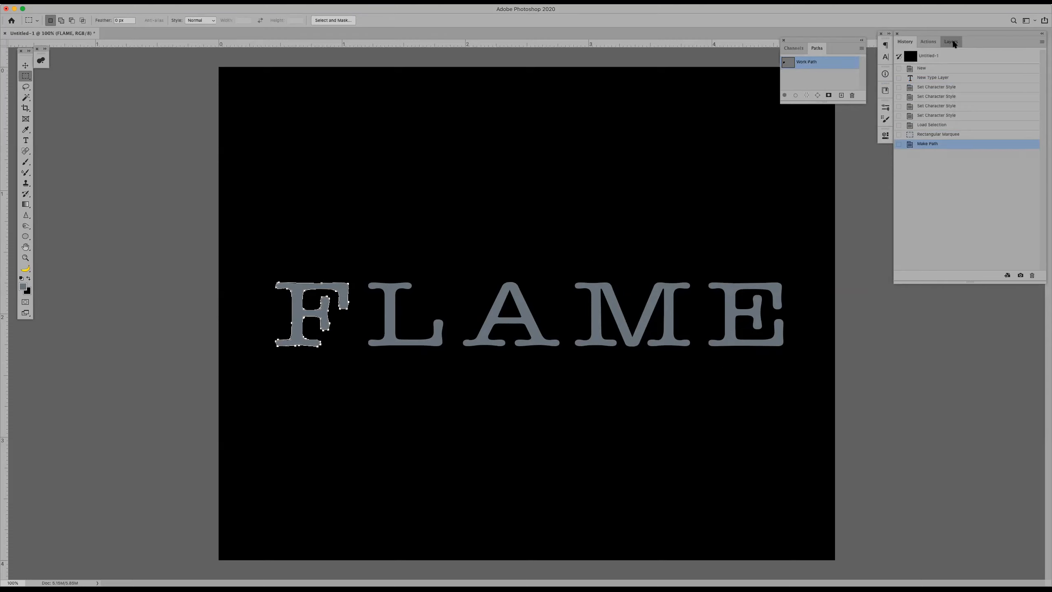
{"action": "left_click", "coordinate": [952, 42]}
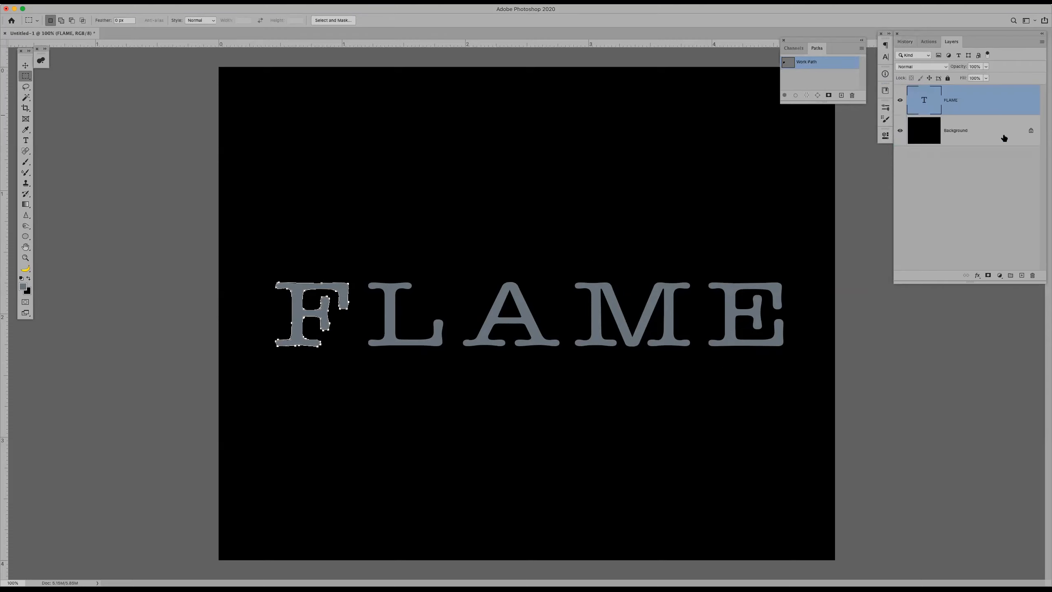
{"action": "left_click", "coordinate": [1022, 275]}
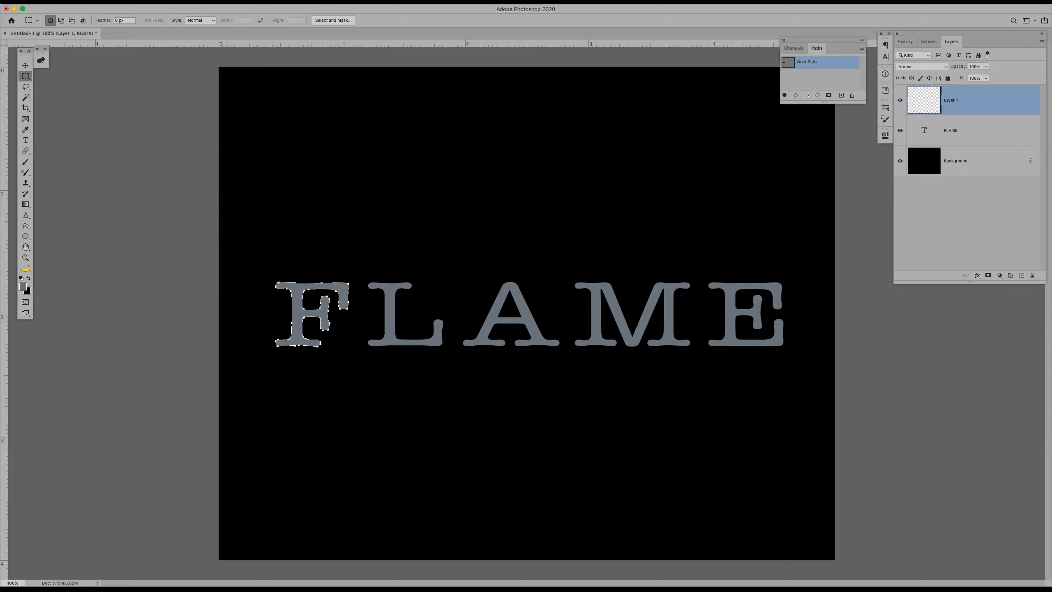
Render flames along the F path on the new layer with flame type "2. Multiple Flames Along Path" and length 120
{"action": "left_click", "coordinate": [191, 1]}
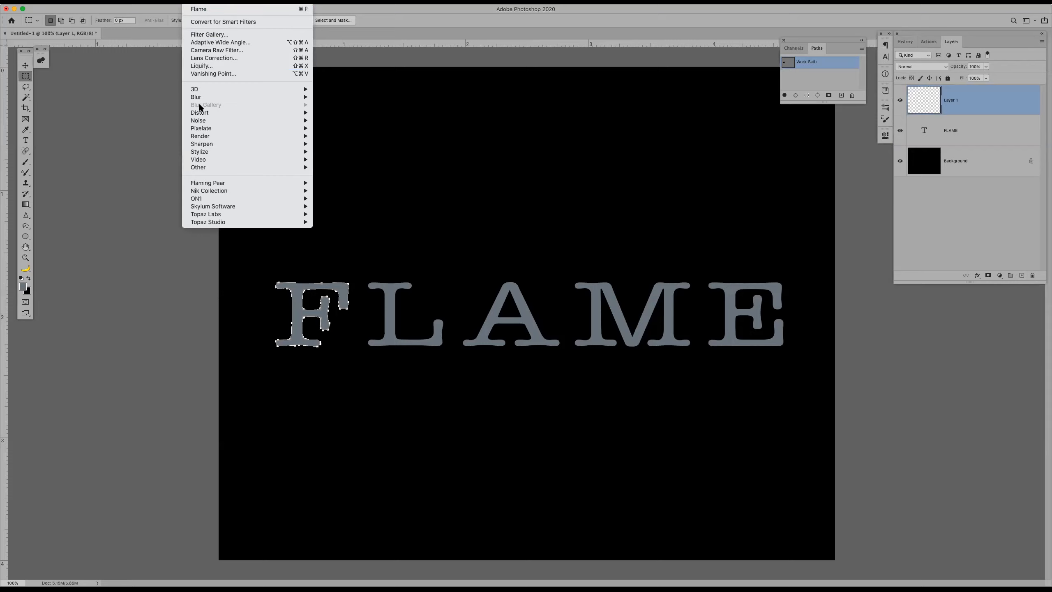
{"action": "mouse_move", "coordinate": [213, 136]}
{"action": "left_click", "coordinate": [325, 138]}
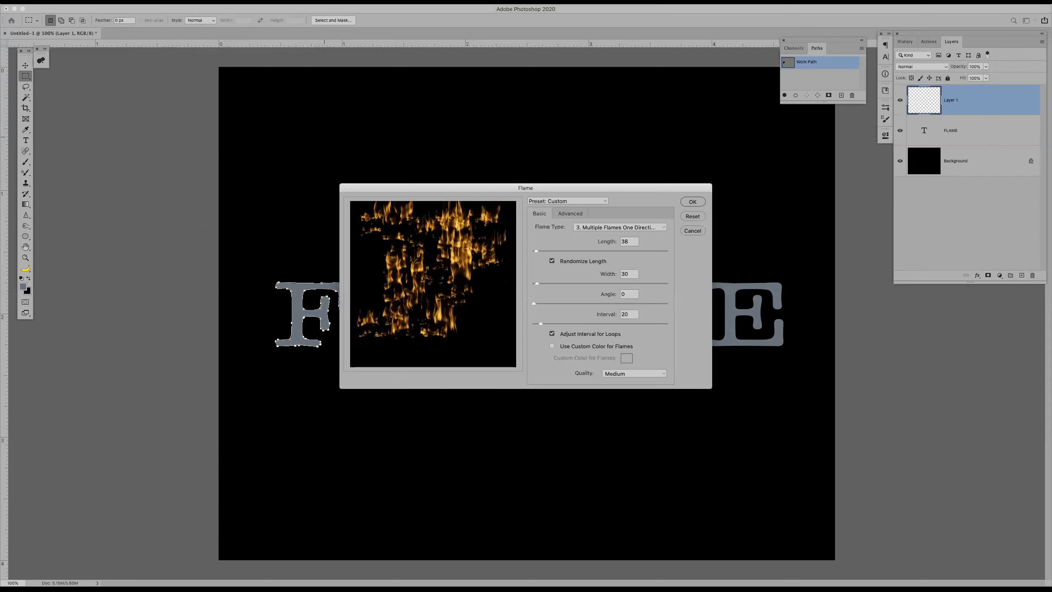
{"action": "left_click", "coordinate": [560, 250]}
{"action": "left_click_drag", "start_coordinate": [561, 251], "coordinate": [546, 251]}
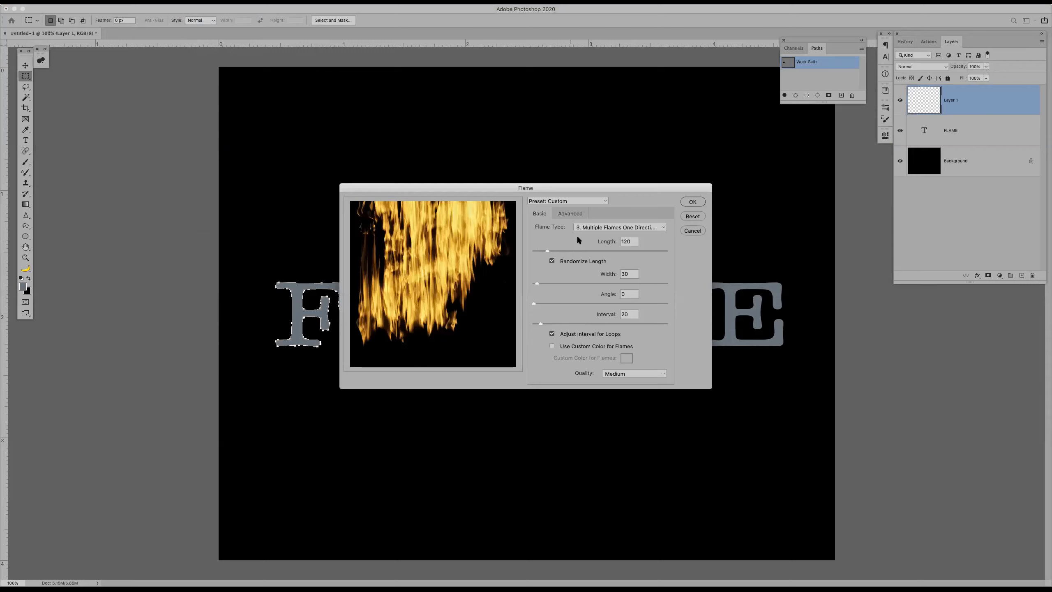
{"action": "left_click", "coordinate": [597, 226]}
{"action": "left_click", "coordinate": [601, 233]}
{"action": "left_click", "coordinate": [593, 228]}
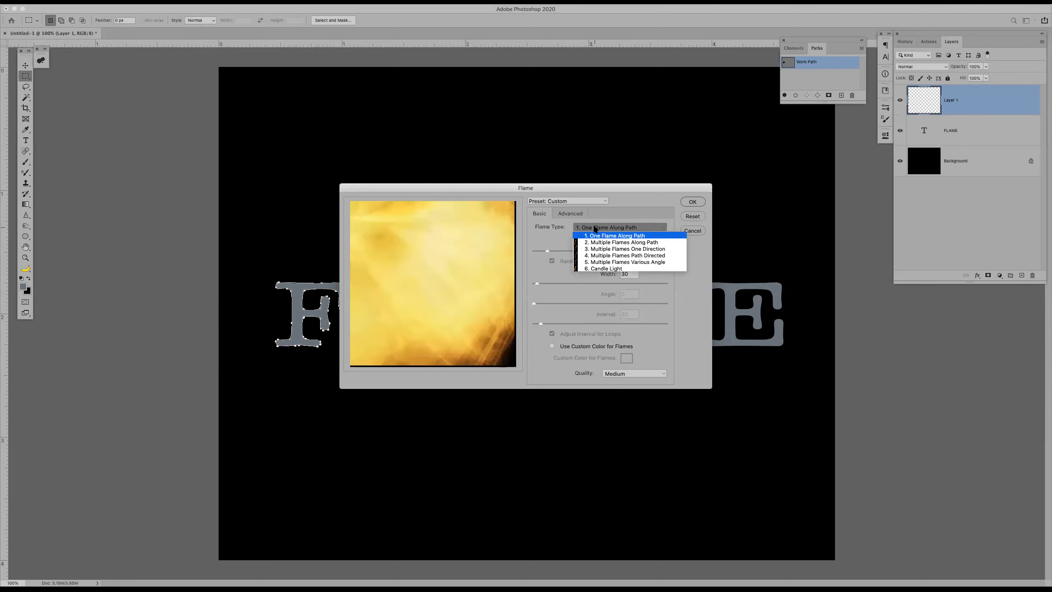
{"action": "left_click", "coordinate": [596, 242]}
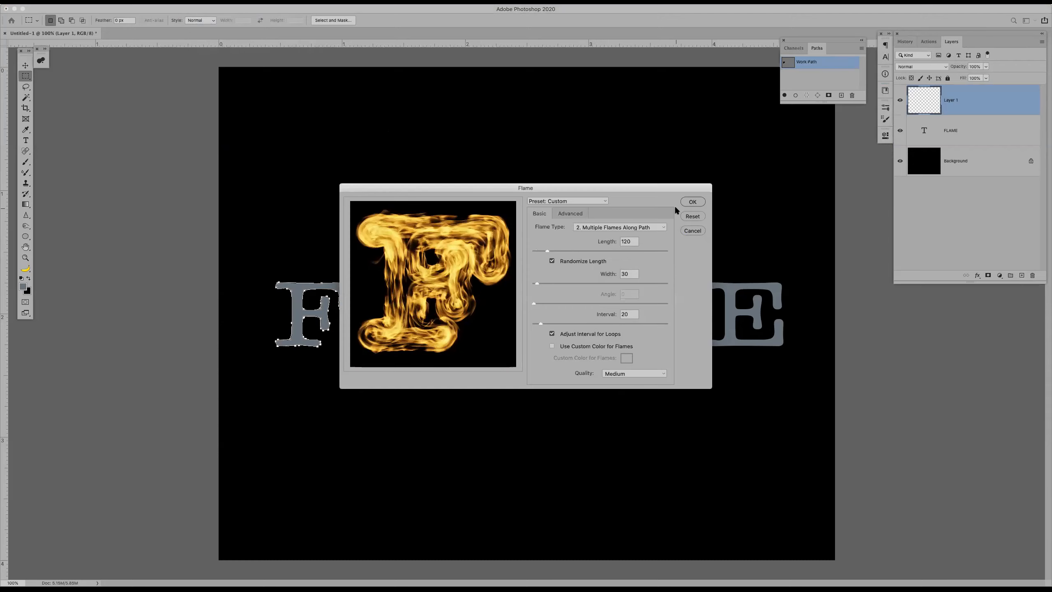
{"action": "left_click", "coordinate": [692, 201]}
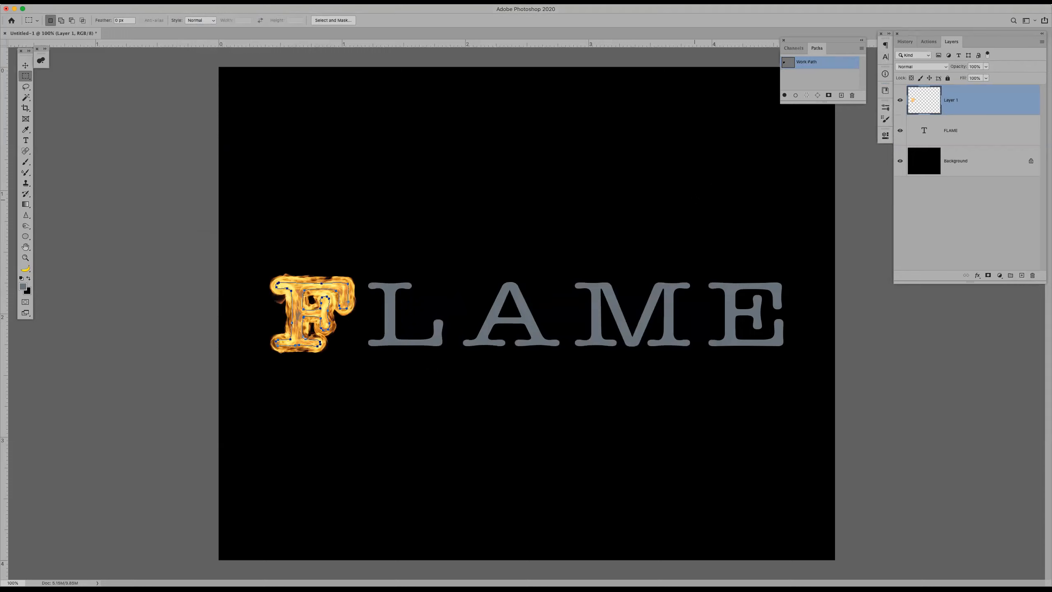
Hide the FLAME text layer to inspect the burning F, show it again and delete the F's work path
{"action": "left_click", "coordinate": [900, 132]}
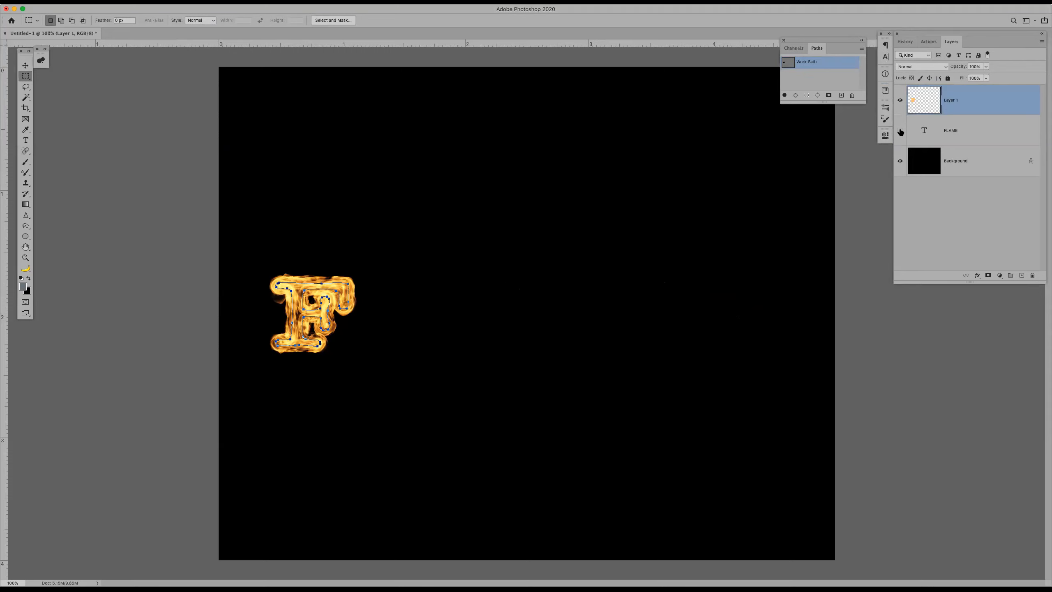
{"action": "left_click", "coordinate": [900, 132]}
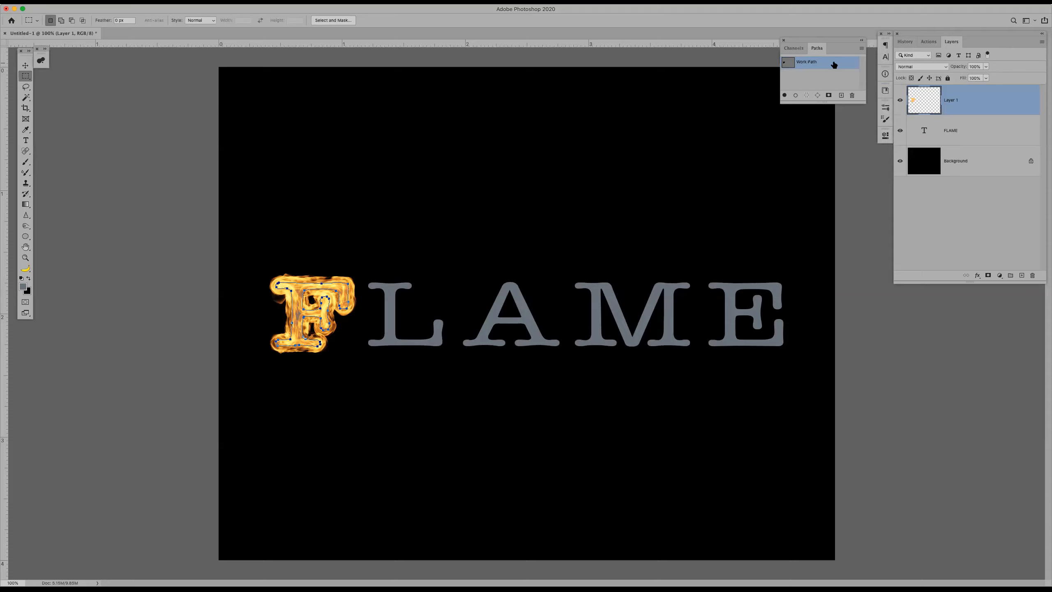
{"action": "left_click", "coordinate": [852, 96]}
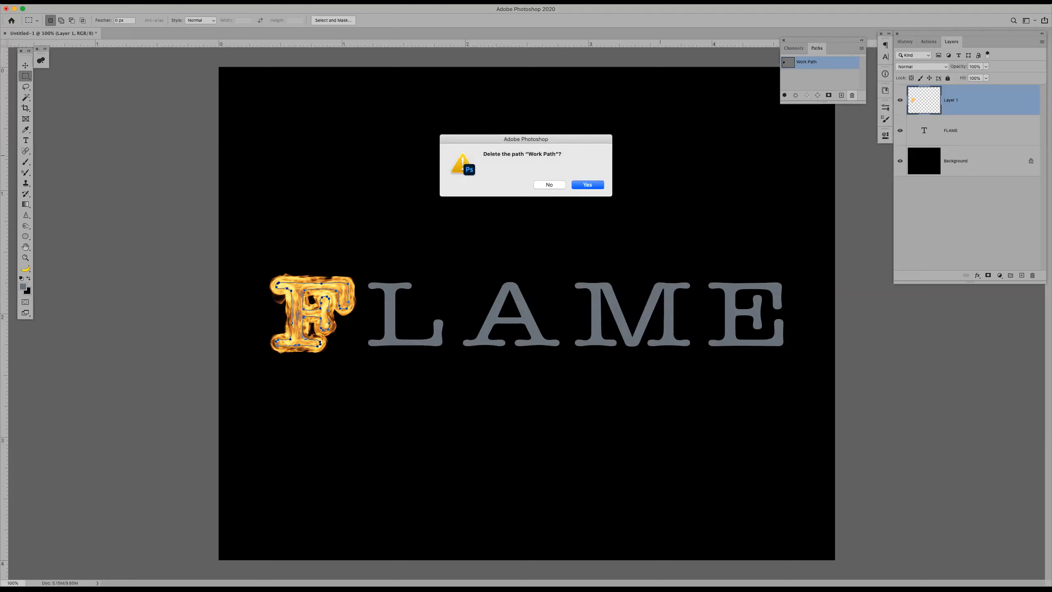
{"action": "left_click", "coordinate": [595, 187]}
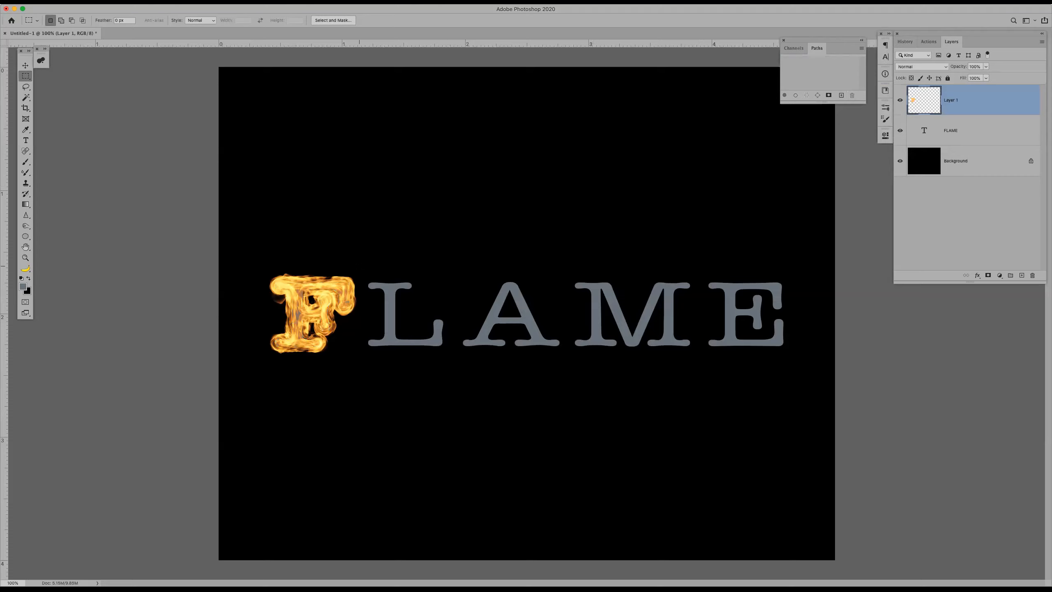
Draw a rectangular marquee around the letter L and make the FLAME text layer active
{"action": "left_click_drag", "start_coordinate": [359, 266], "coordinate": [452, 355]}
{"action": "left_click", "coordinate": [961, 133]}
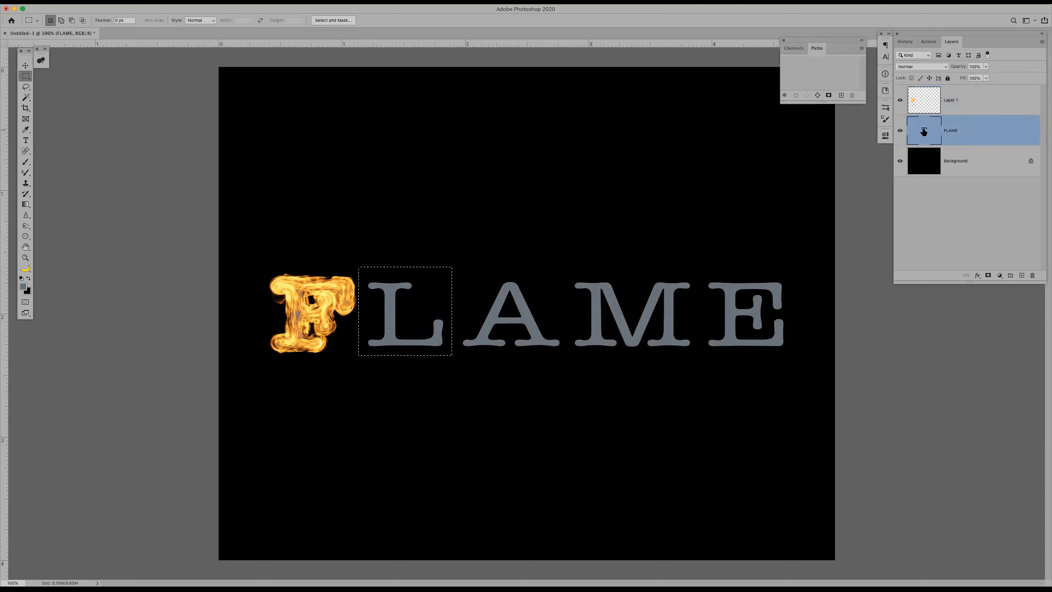
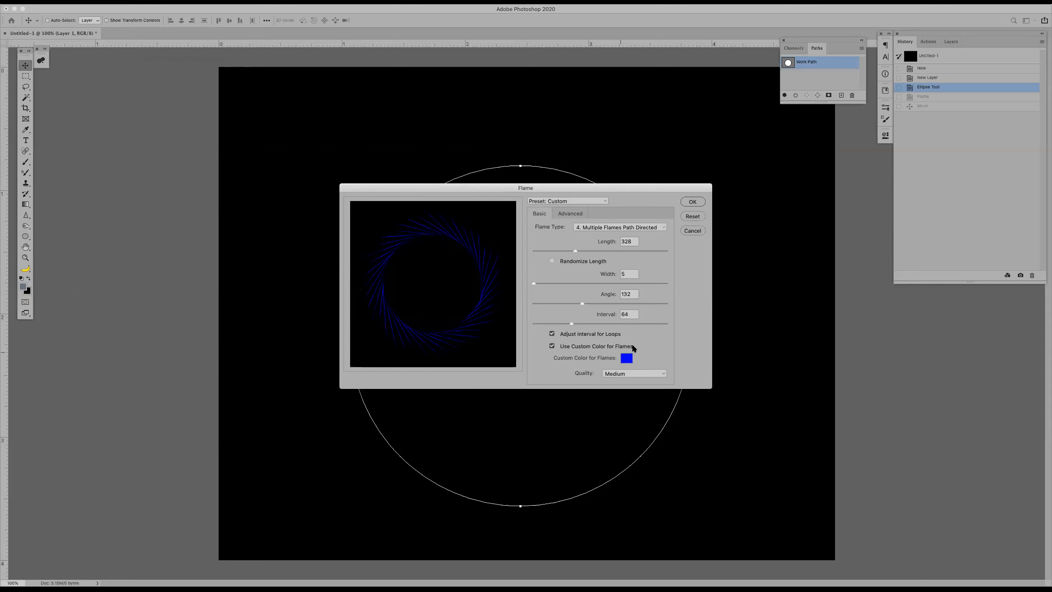
Render blue flames of type "4. Multiple Flames Path Directed" along the circle with length 328, width 5 and angle 132, and delete the work path
{"action": "left_click", "coordinate": [693, 202]}
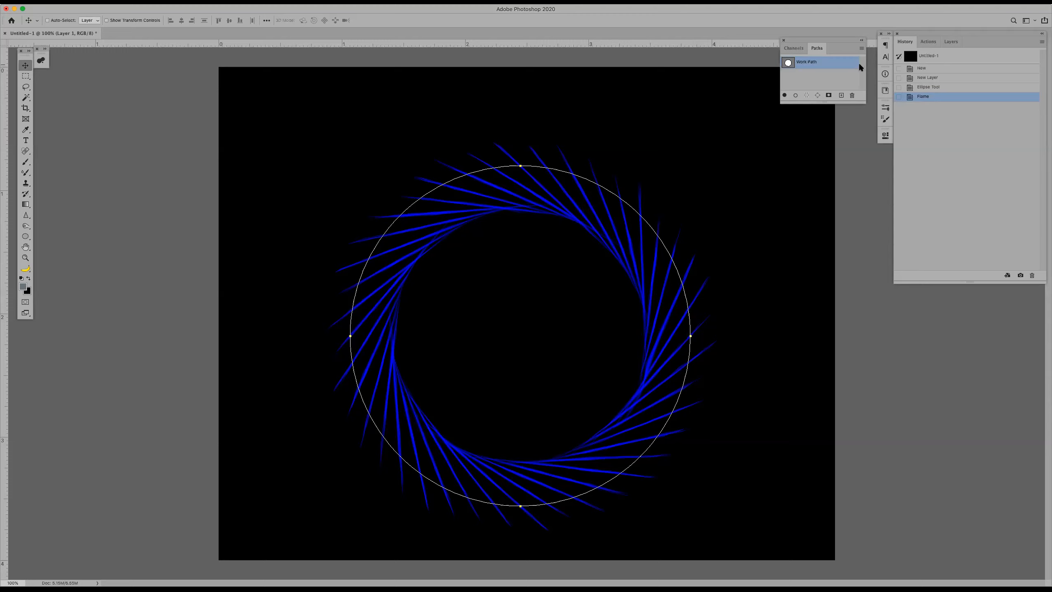
{"action": "left_click", "coordinate": [852, 95]}
{"action": "left_click", "coordinate": [598, 186]}
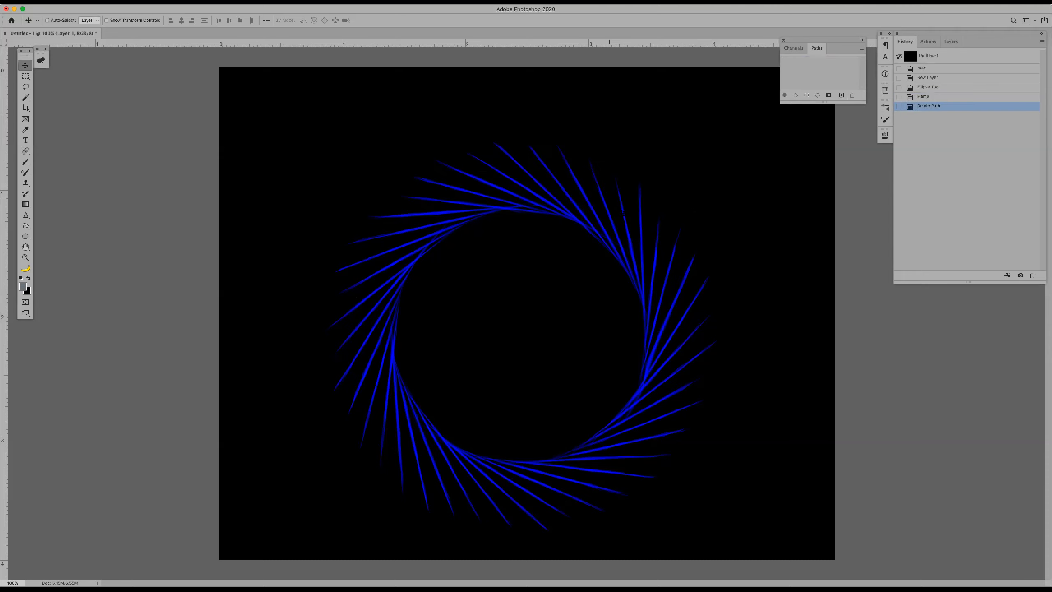
{"action": "key", "text": "super"}
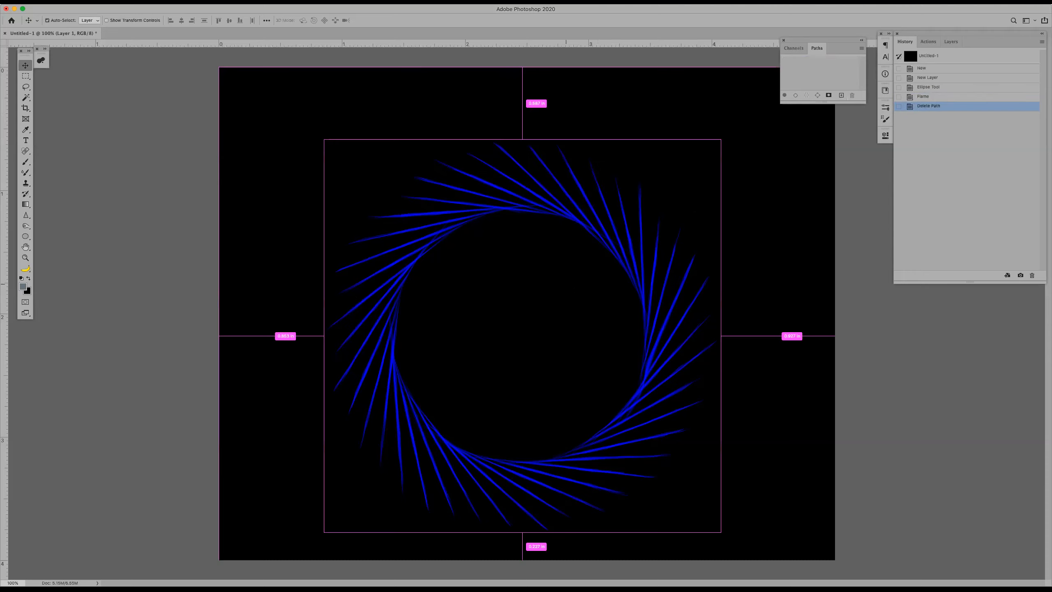
{"action": "key", "text": "super+0"}
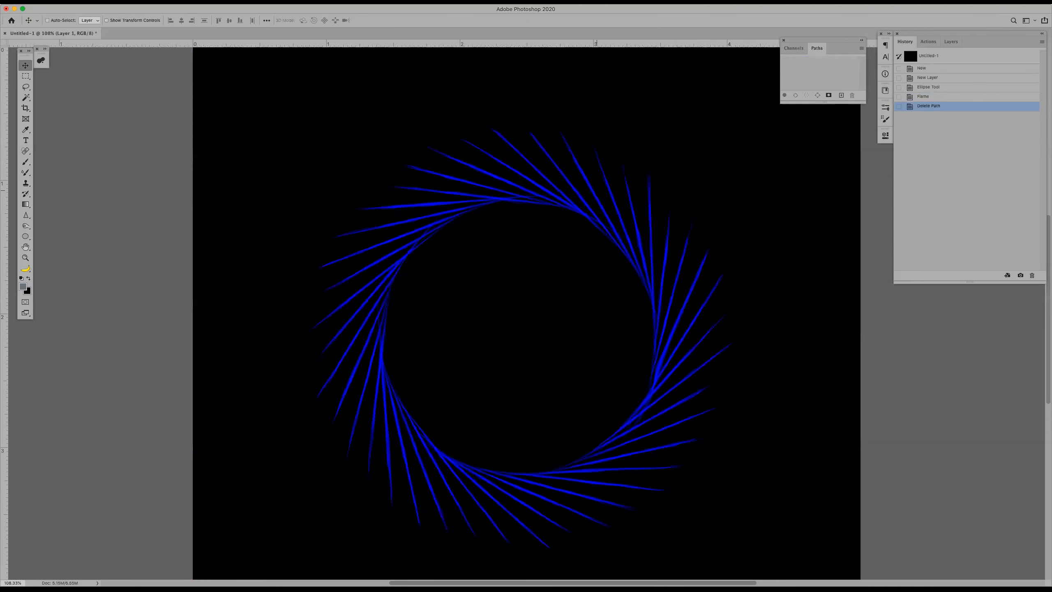
{"action": "key", "text": "super"}
{"action": "key", "text": "super+t"}
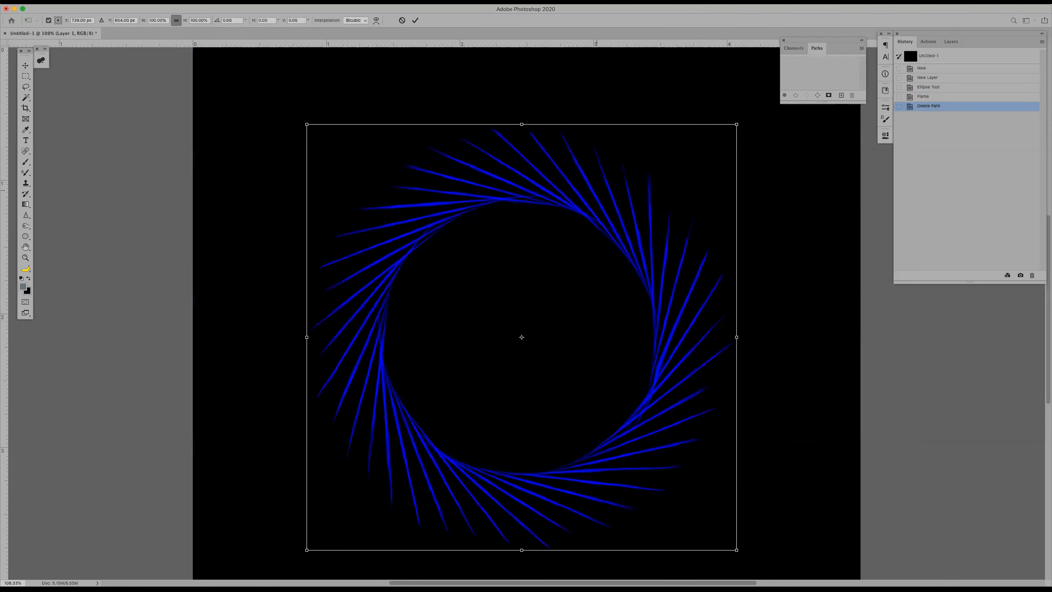
{"action": "left_click_drag", "start_coordinate": [736, 124], "coordinate": [629, 235]}
{"action": "key", "text": "Escape"}
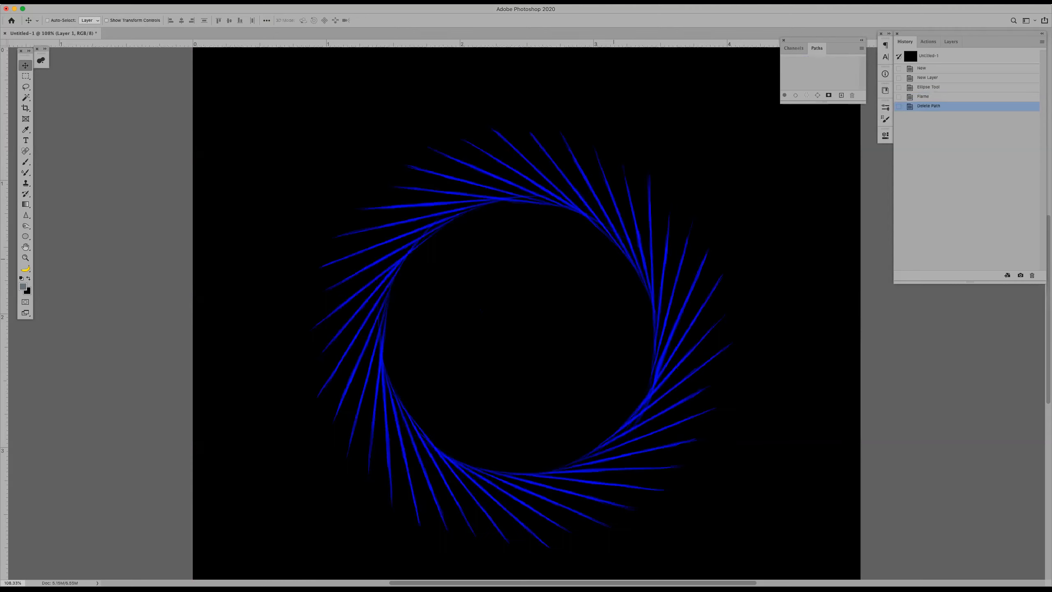
Duplicate the blue flame ring layer and move the copy to the right so that it overlaps the original
{"action": "key", "text": "super"}
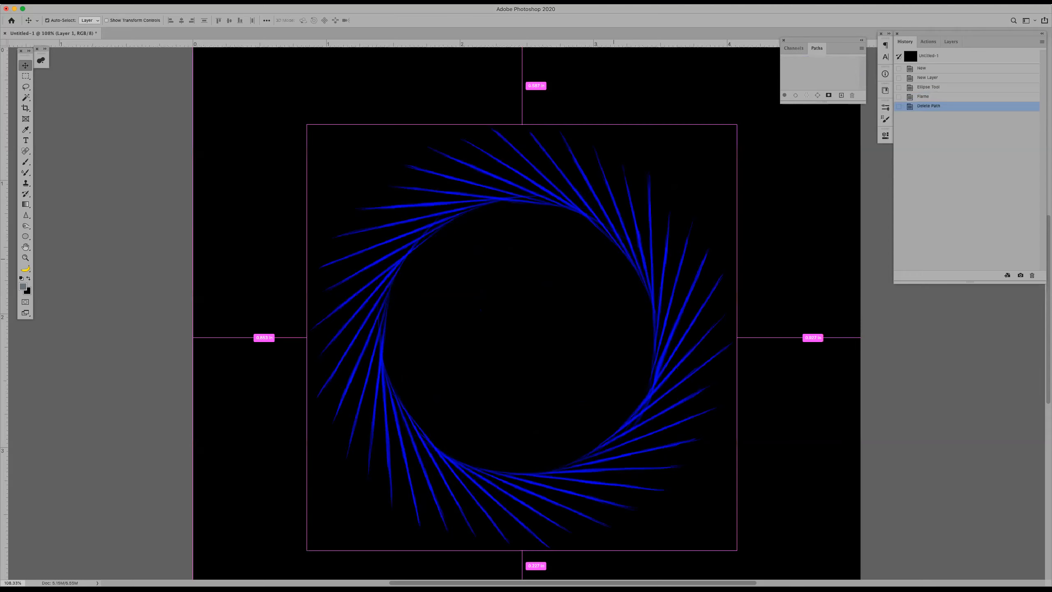
{"action": "key", "text": "super+j"}
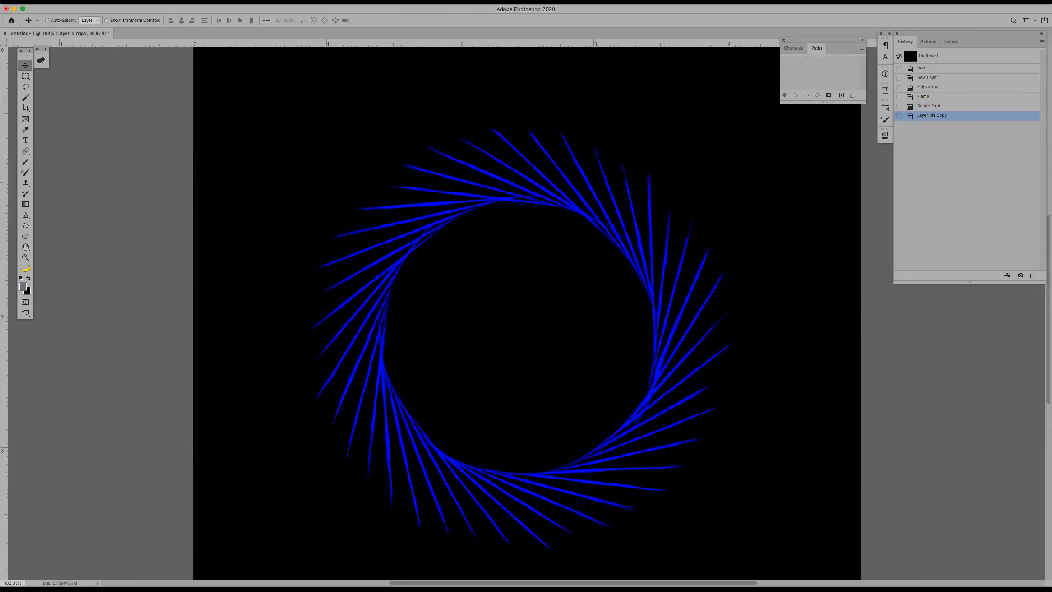
{"action": "left_click", "coordinate": [951, 41]}
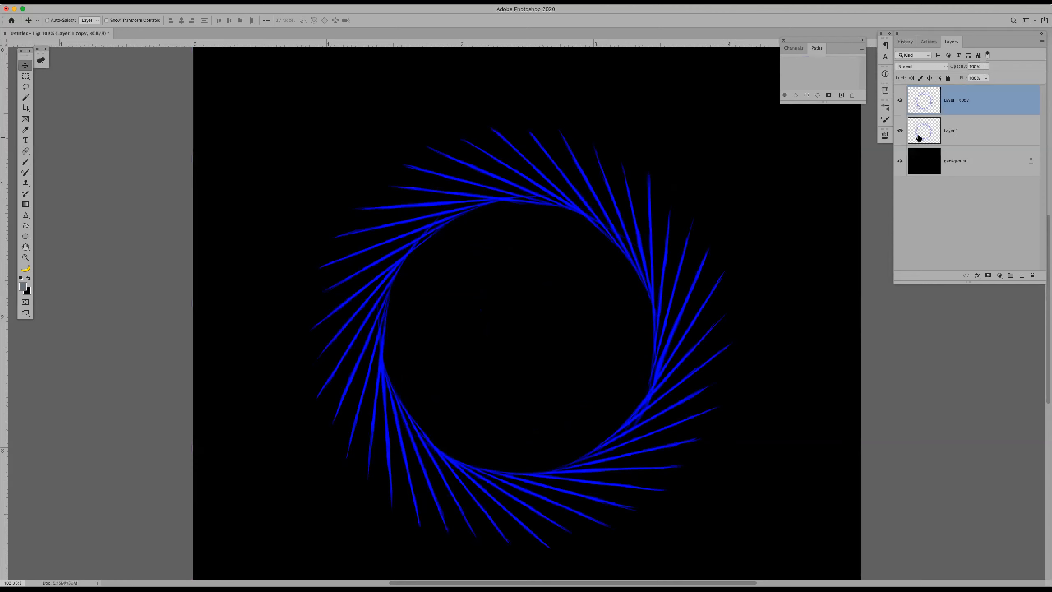
{"action": "left_click_drag", "start_coordinate": [656, 220], "coordinate": [782, 216]}
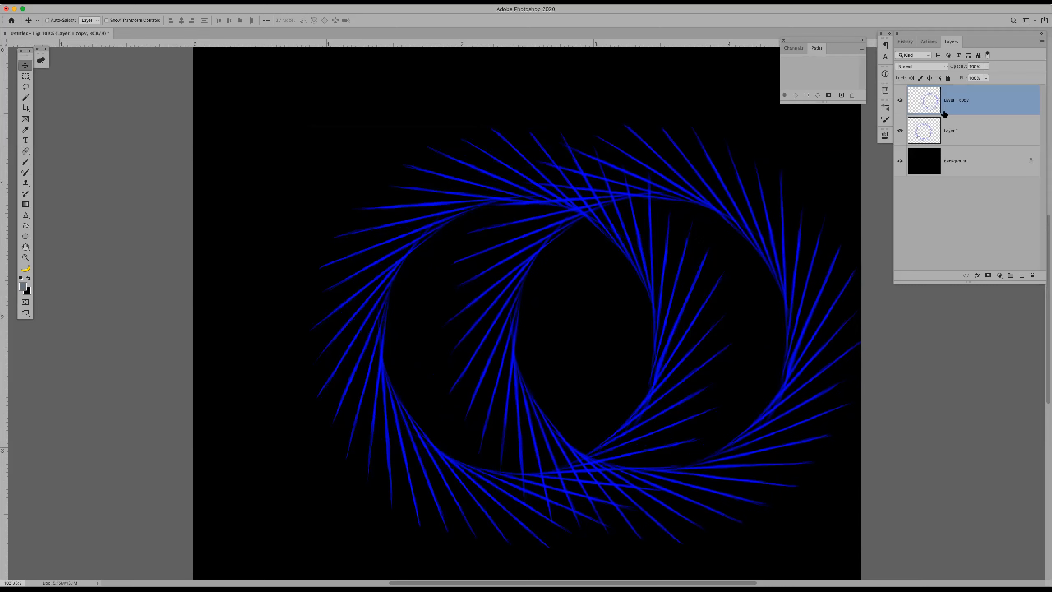
Scale both ring layers together to about 52% near the canvas top and move the copied ring right, beside the original
{"action": "left_click", "coordinate": [971, 131], "text": "shift"}
{"action": "key", "text": "super+t"}
{"action": "left_click_drag", "start_coordinate": [307, 120], "coordinate": [414, 106]}
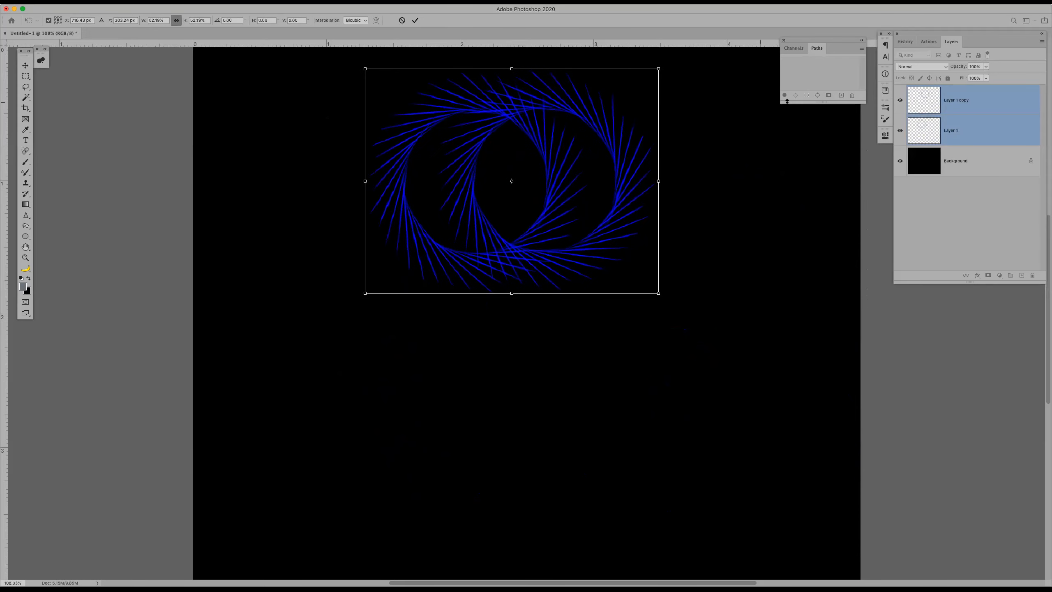
{"action": "key", "text": "Return"}
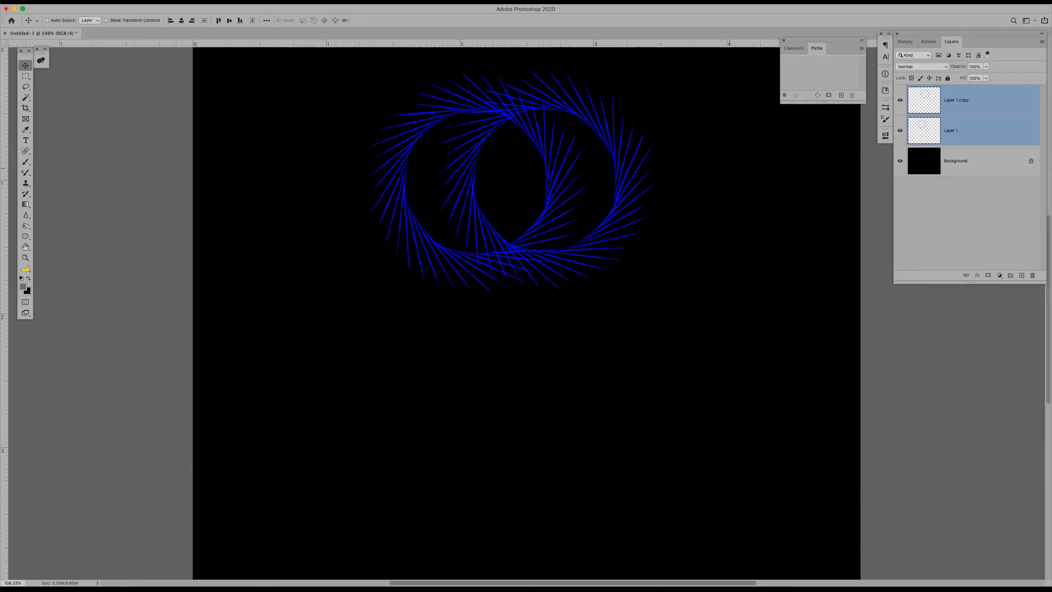
{"action": "left_click", "coordinate": [978, 100]}
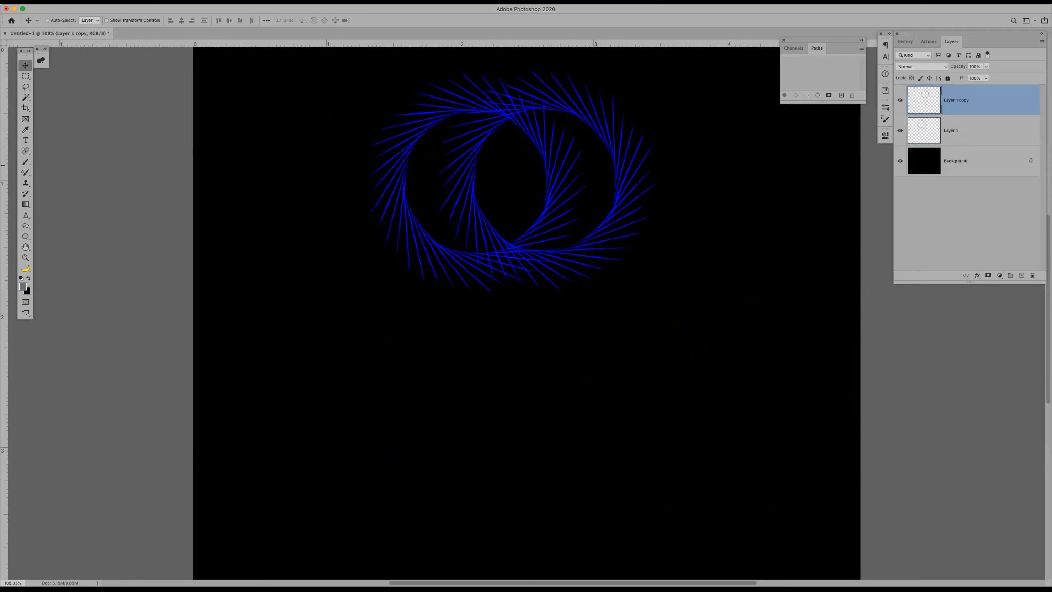
{"action": "left_click_drag", "start_coordinate": [558, 148], "coordinate": [690, 152]}
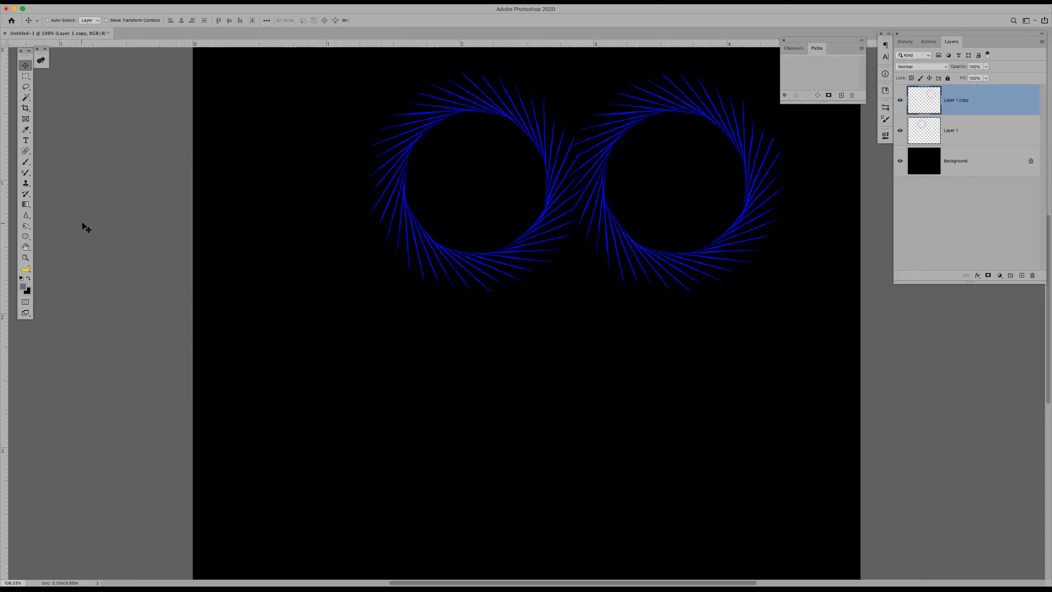
Draw a palm tree path below the rings with the Custom Shape tool, using the palm from the Leaf Trees set
{"action": "left_click", "coordinate": [25, 237]}
{"action": "right_click", "coordinate": [25, 237]}
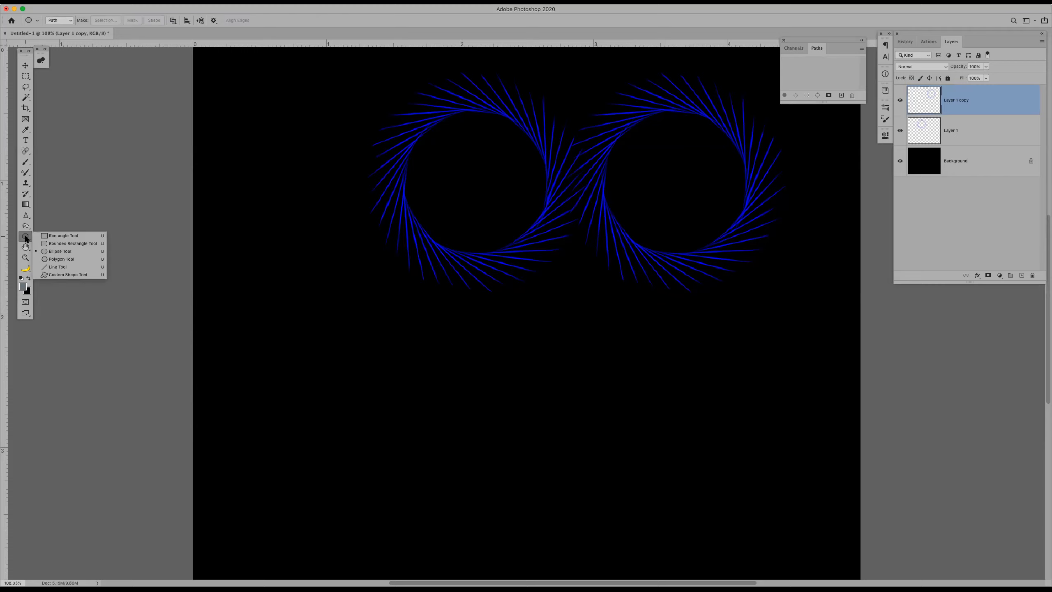
{"action": "left_click", "coordinate": [61, 275]}
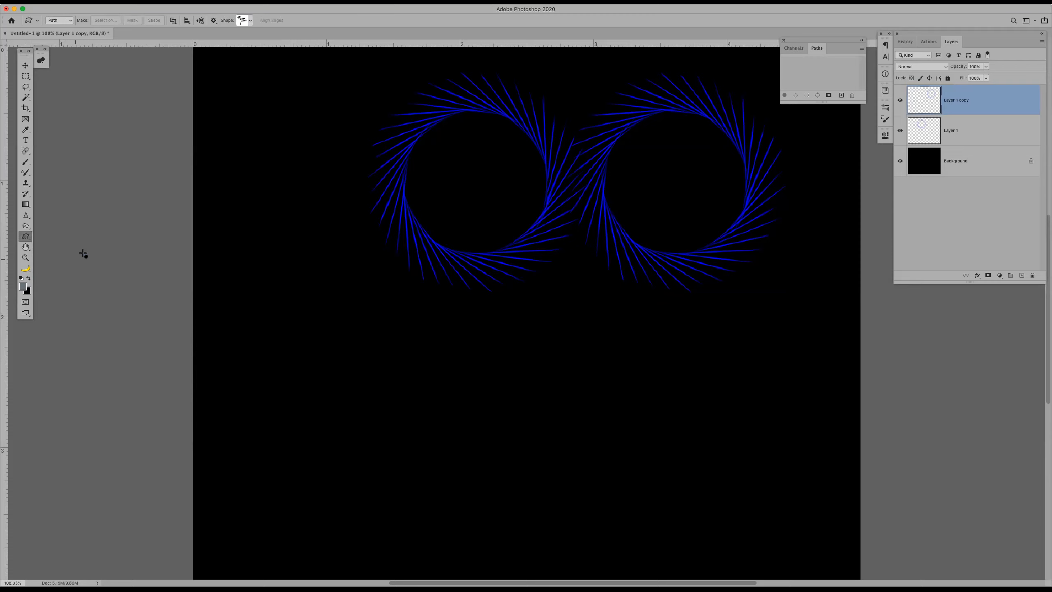
{"action": "left_click", "coordinate": [251, 21]}
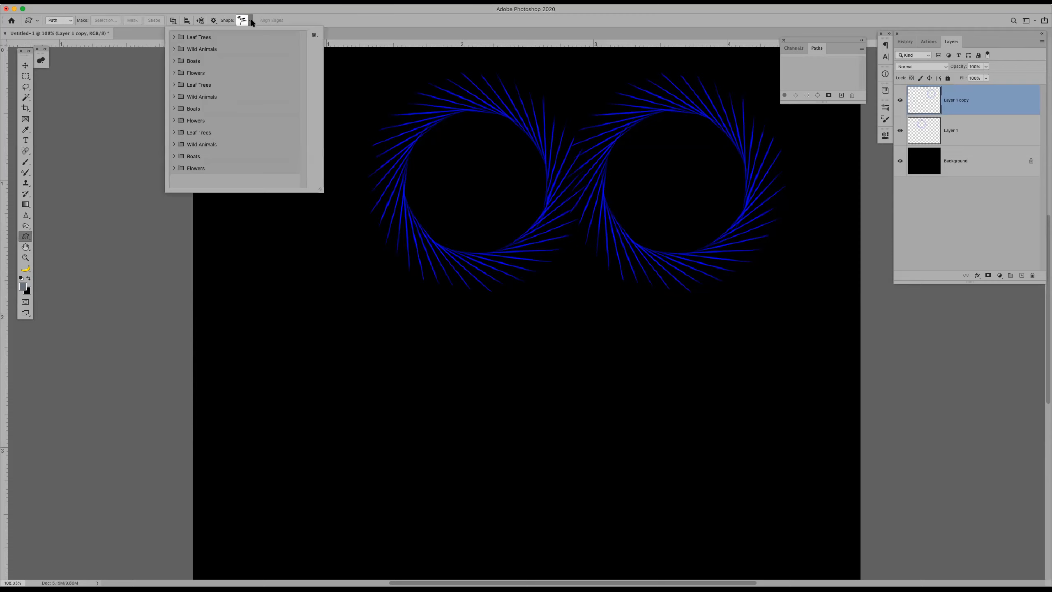
{"action": "left_click", "coordinate": [203, 37]}
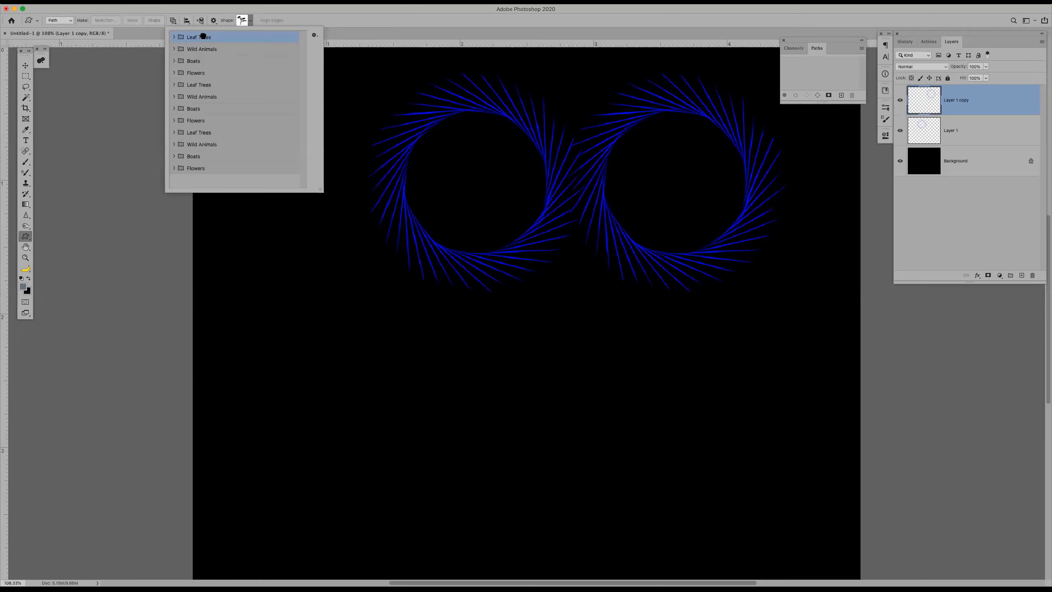
{"action": "left_click", "coordinate": [174, 37]}
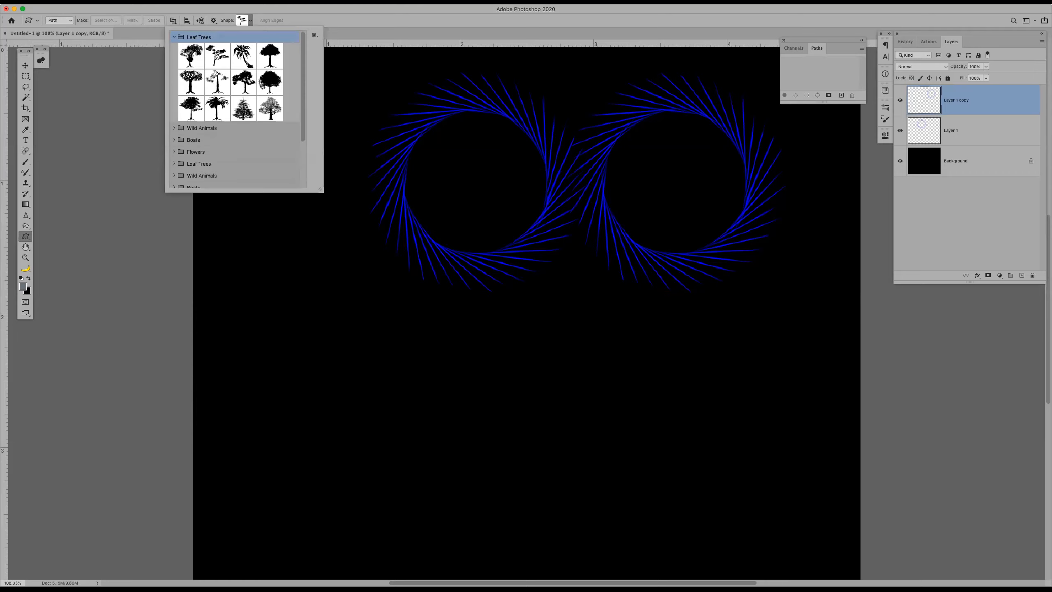
{"action": "left_click", "coordinate": [242, 57]}
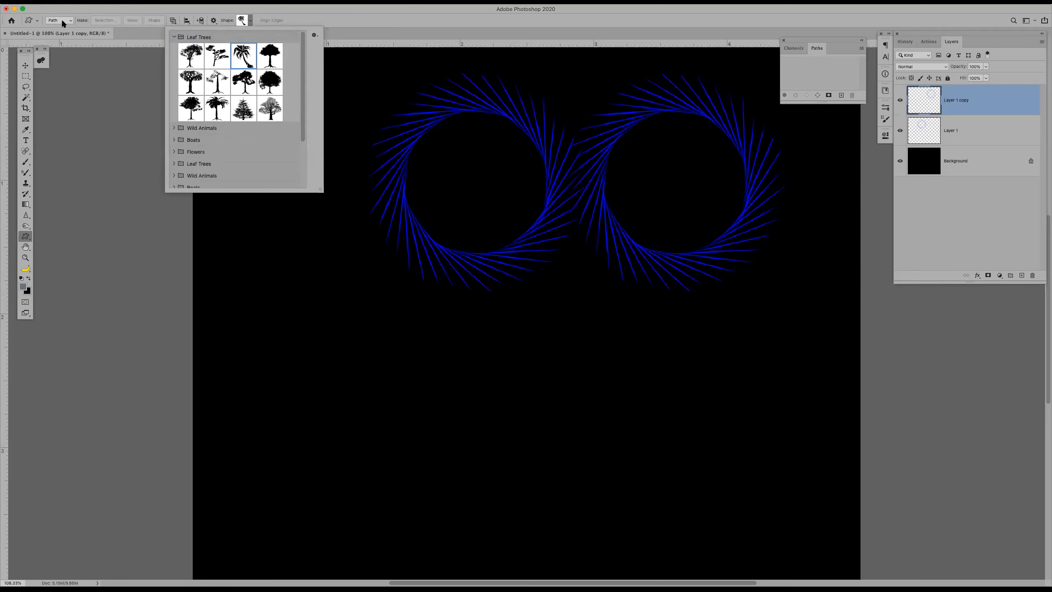
{"action": "left_click_drag", "start_coordinate": [286, 296], "coordinate": [418, 514]}
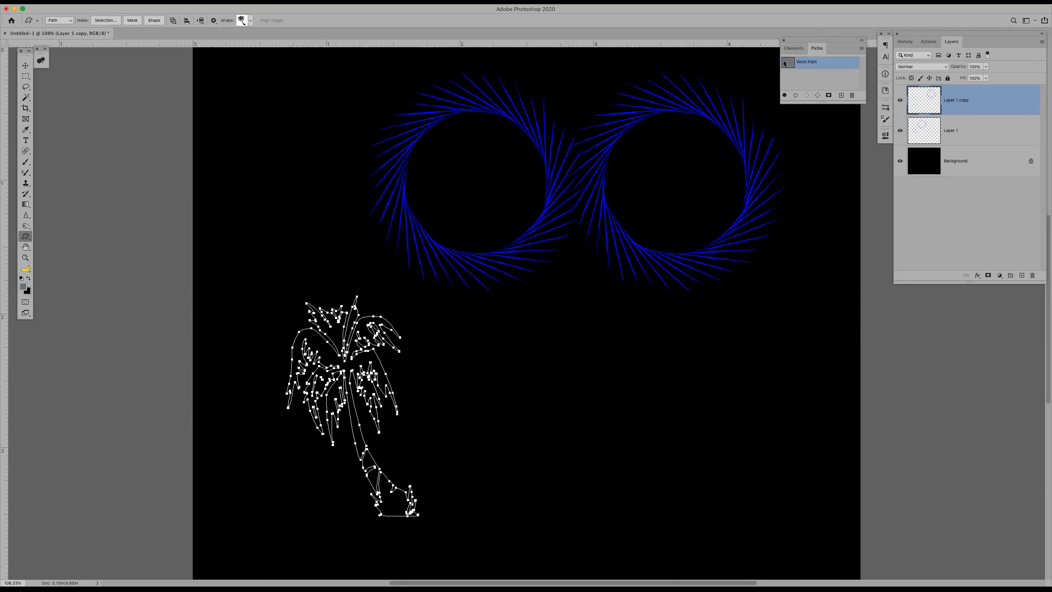
Render blue flames along the palm tree path with type "4. Multiple Flames Path Directed", length 328 and width 5
{"action": "left_click", "coordinate": [192, 1]}
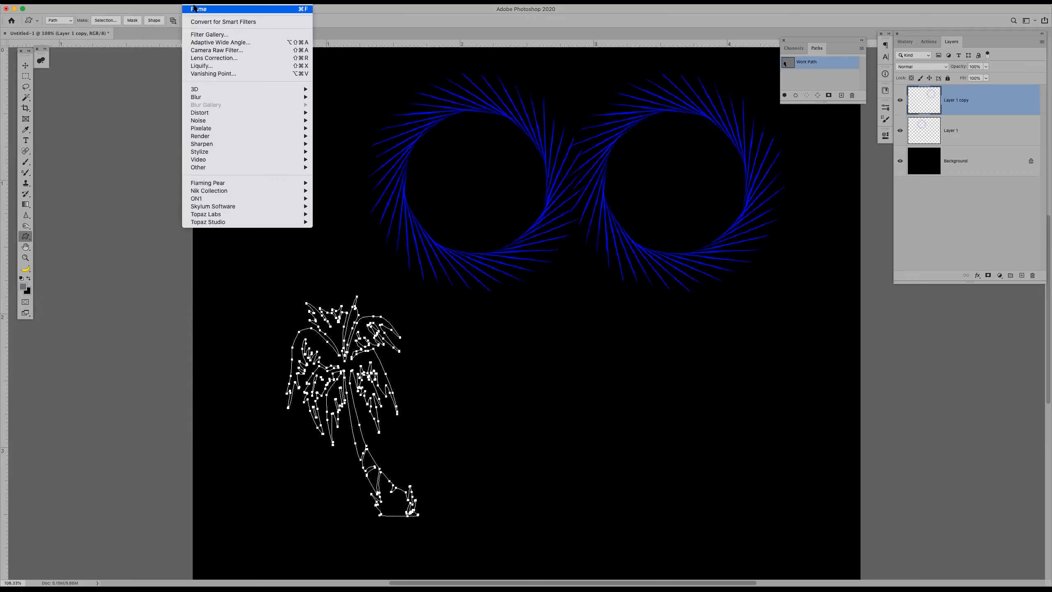
{"action": "mouse_move", "coordinate": [217, 146]}
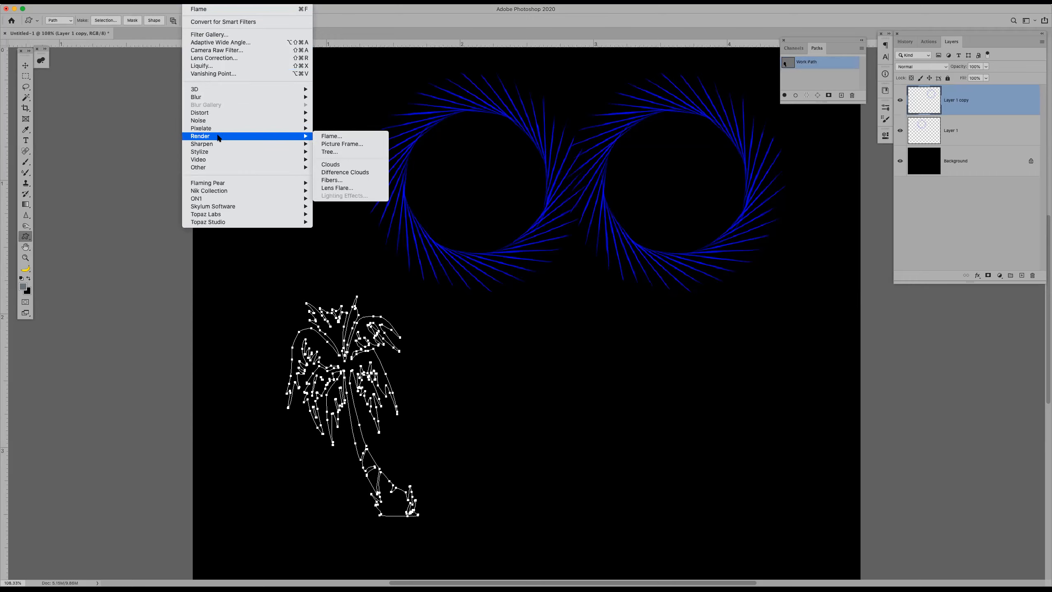
{"action": "left_click", "coordinate": [328, 144]}
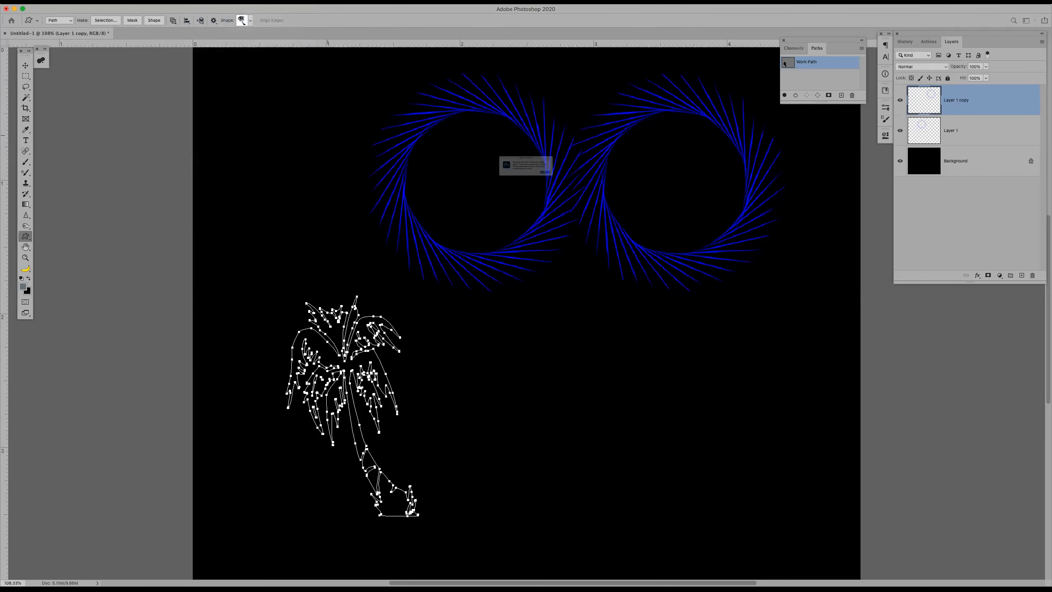
{"action": "left_click", "coordinate": [590, 185]}
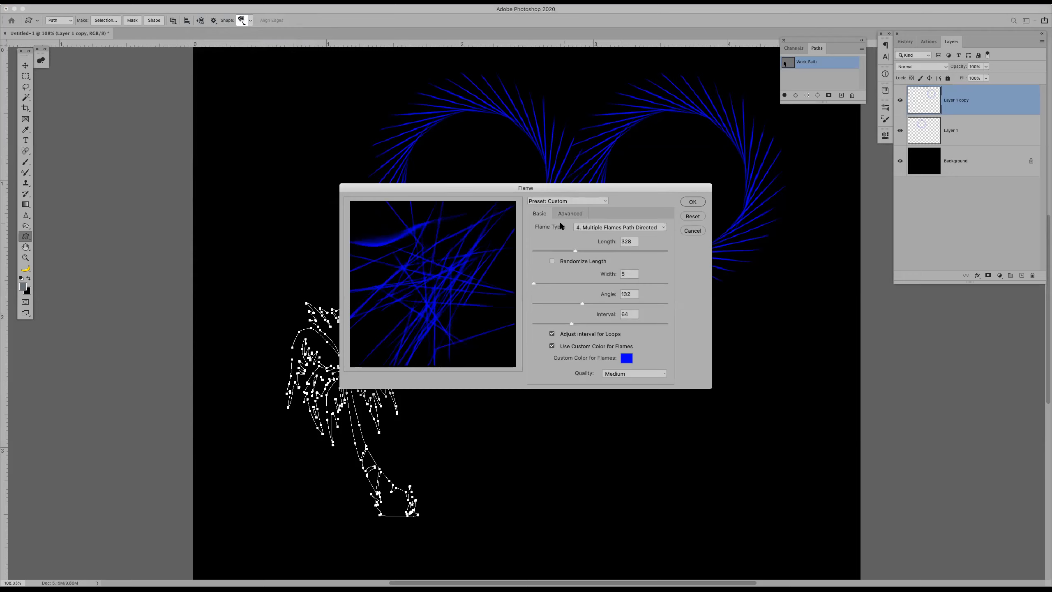
{"action": "left_click", "coordinate": [693, 202]}
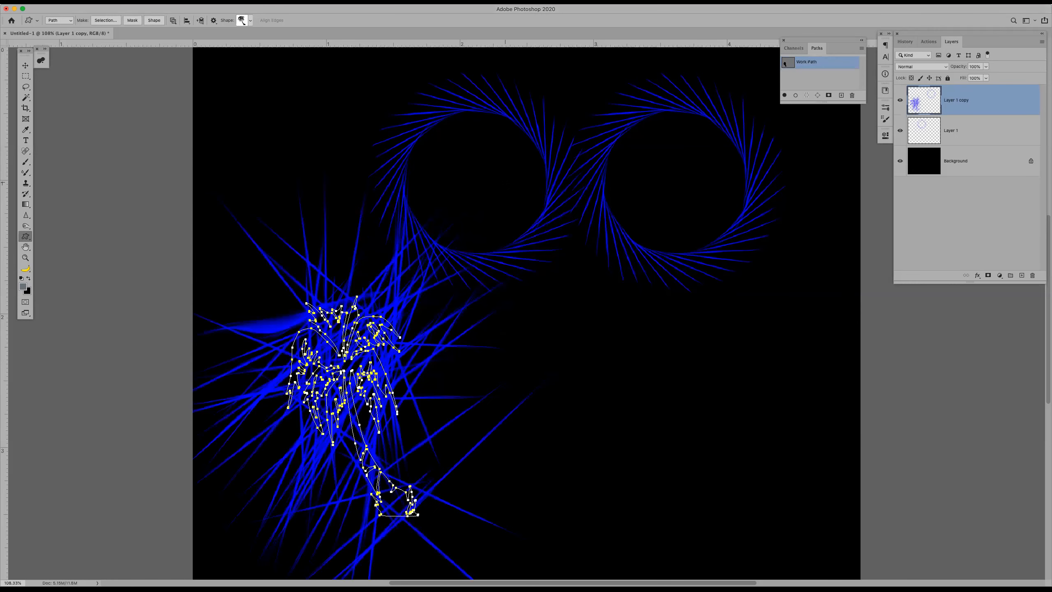
Hide the palm tree path to view the rendered flames alone and undo the flame render
{"action": "key", "text": "Return"}
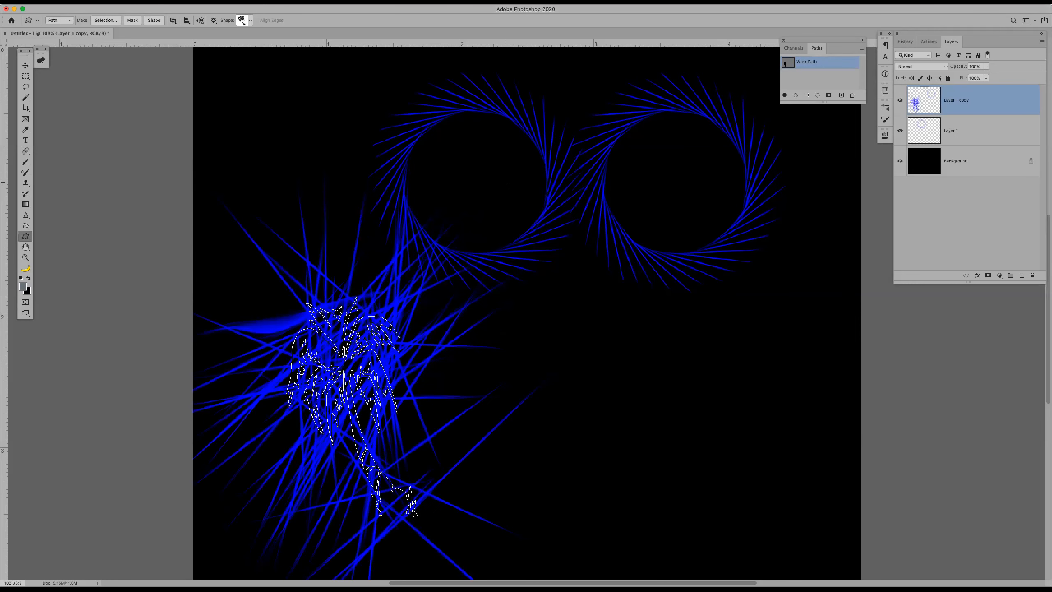
{"action": "key", "text": "Return"}
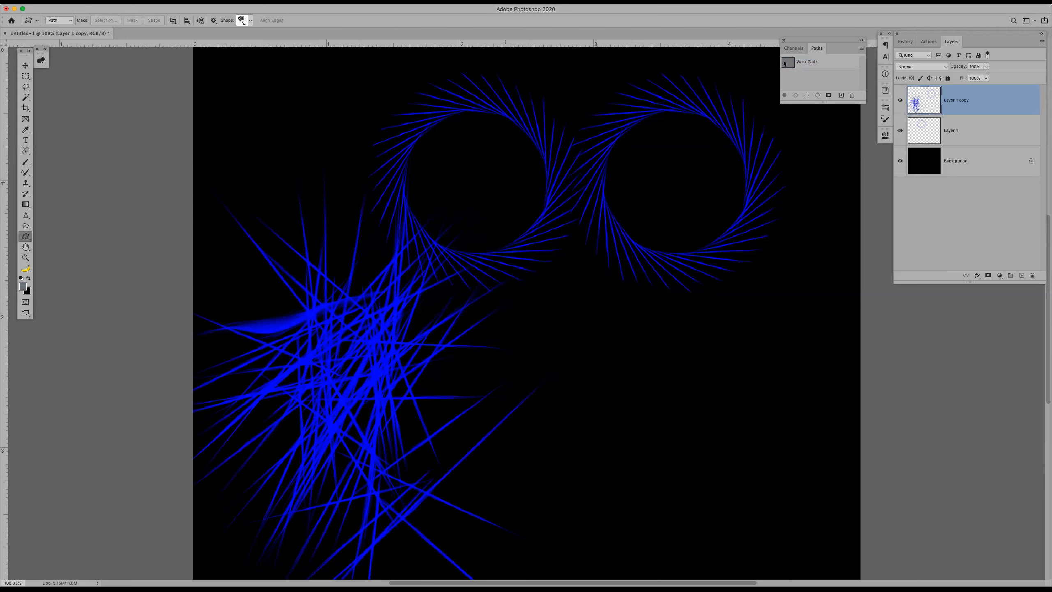
{"action": "key", "text": "super+z"}
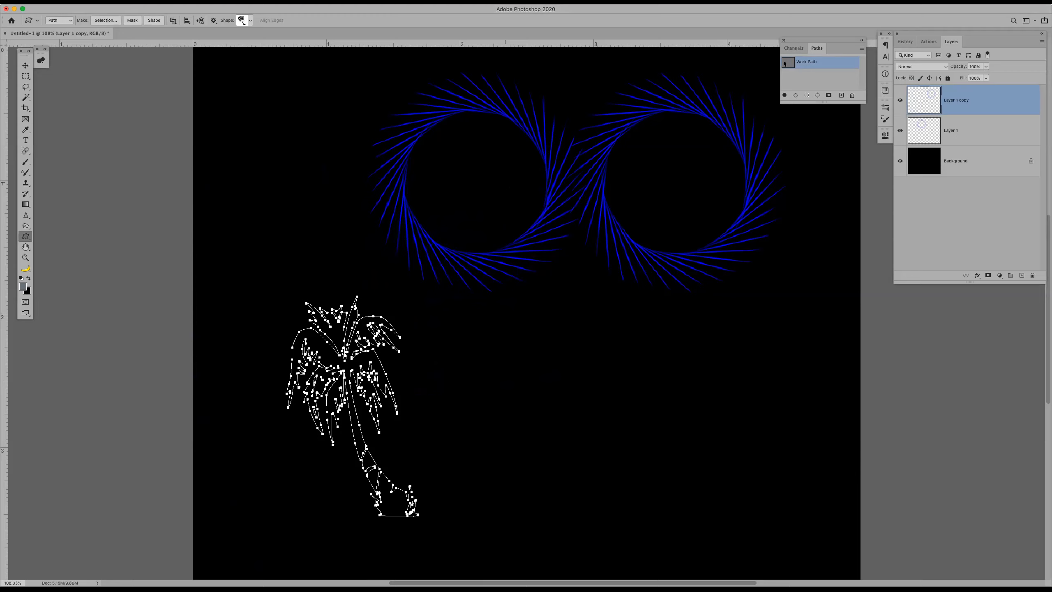
Render flames along the palm tree path with the Flame filter's Default preset
{"action": "left_click", "coordinate": [194, 2]}
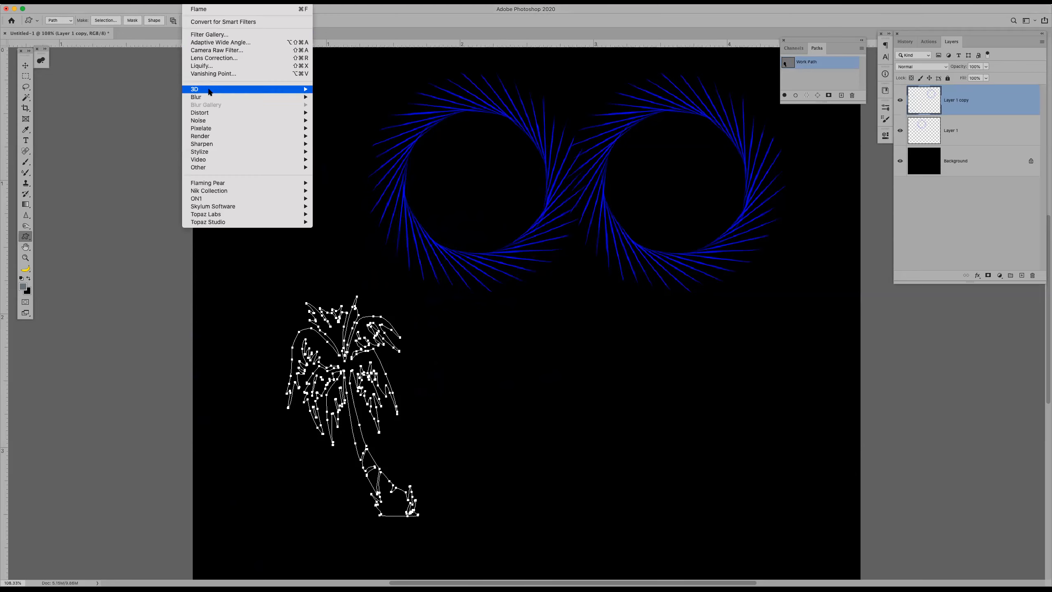
{"action": "mouse_move", "coordinate": [249, 129]}
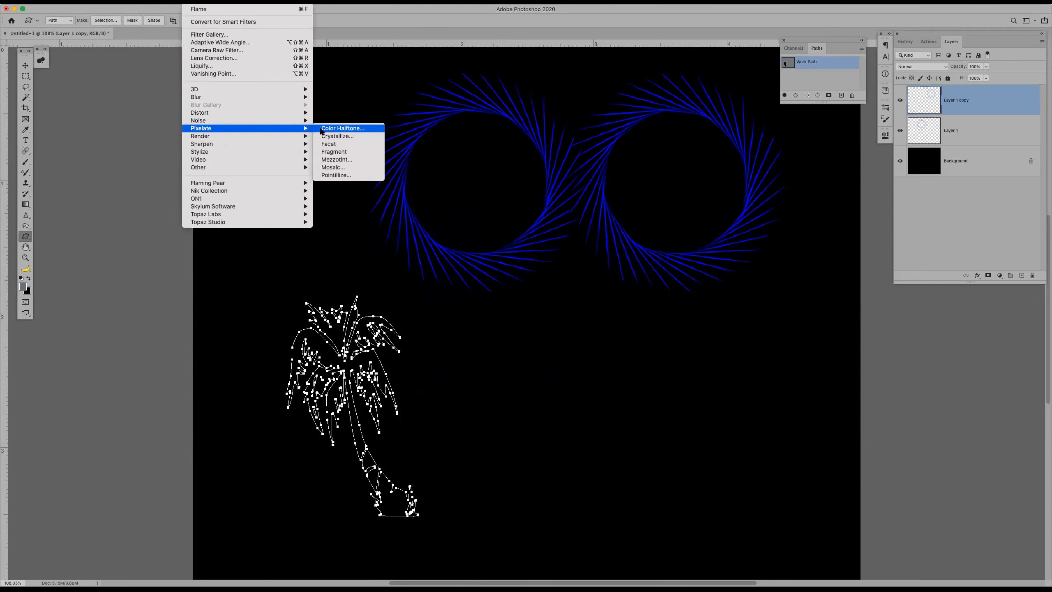
{"action": "mouse_move", "coordinate": [307, 136]}
{"action": "left_click", "coordinate": [339, 137]}
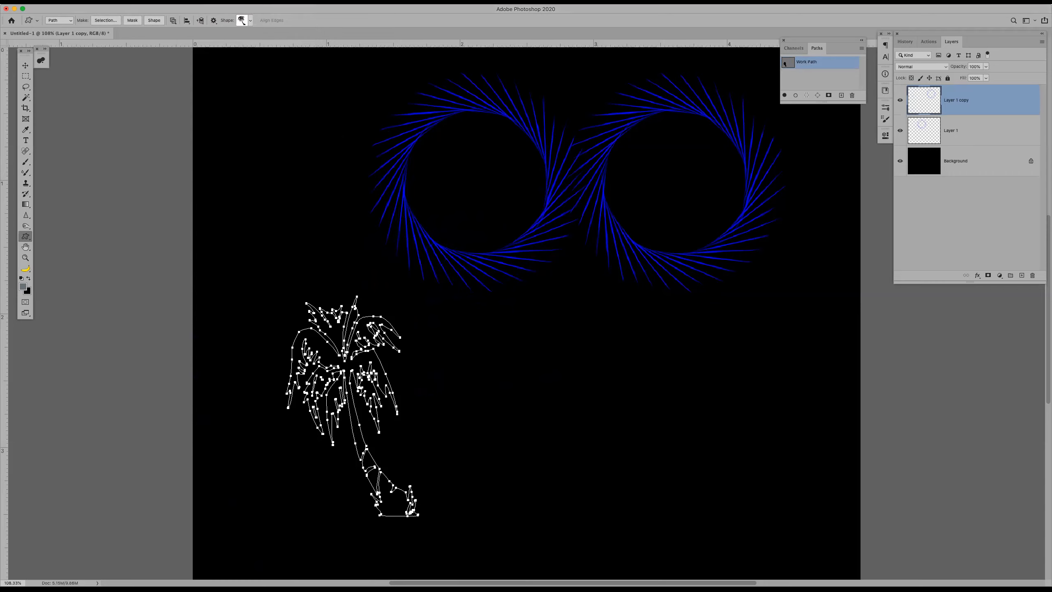
{"action": "left_click", "coordinate": [587, 186]}
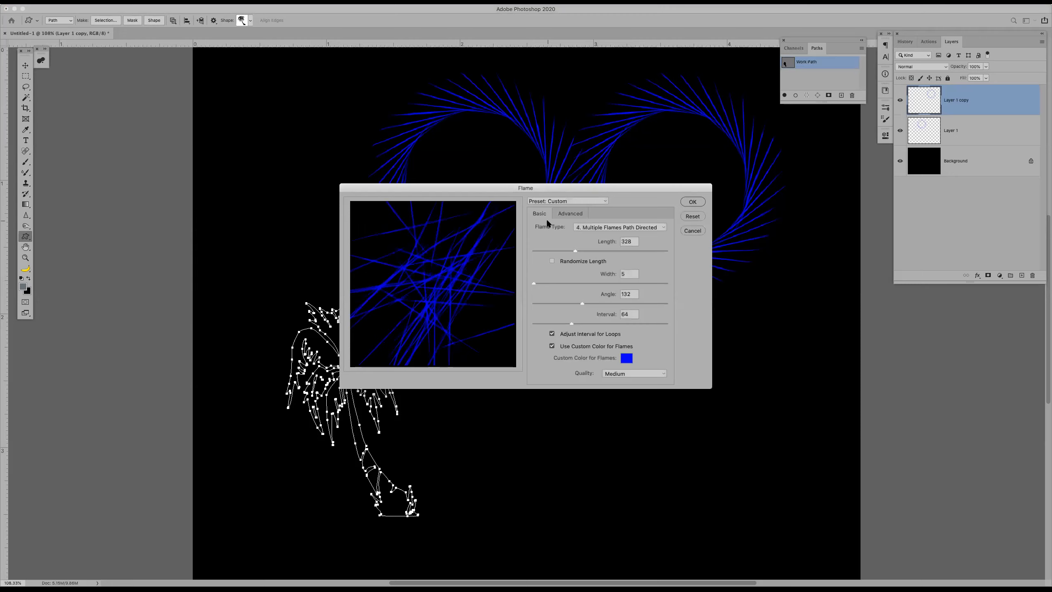
{"action": "left_click", "coordinate": [598, 199]}
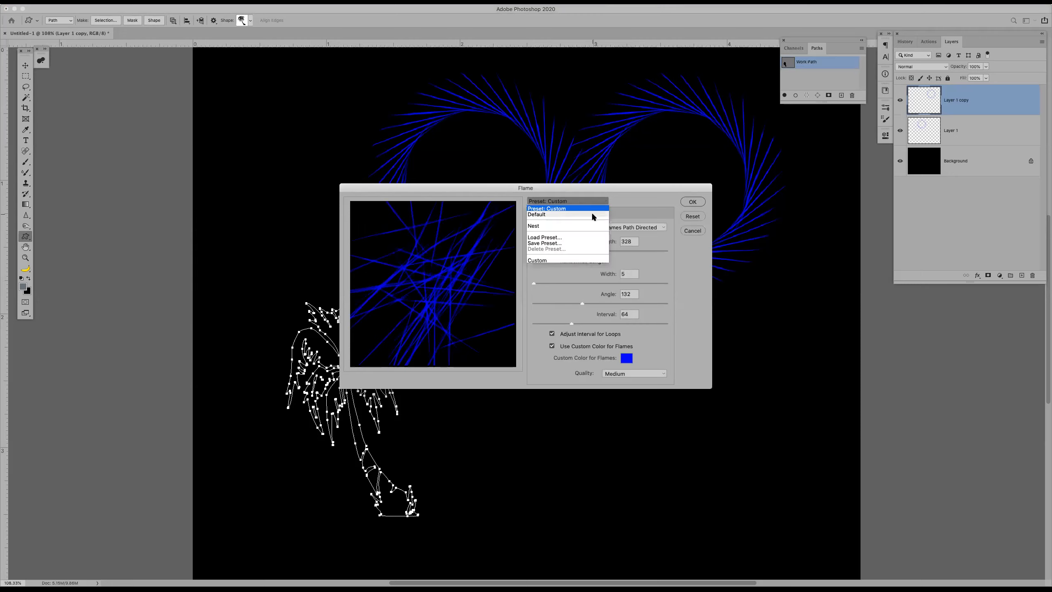
{"action": "left_click", "coordinate": [592, 214]}
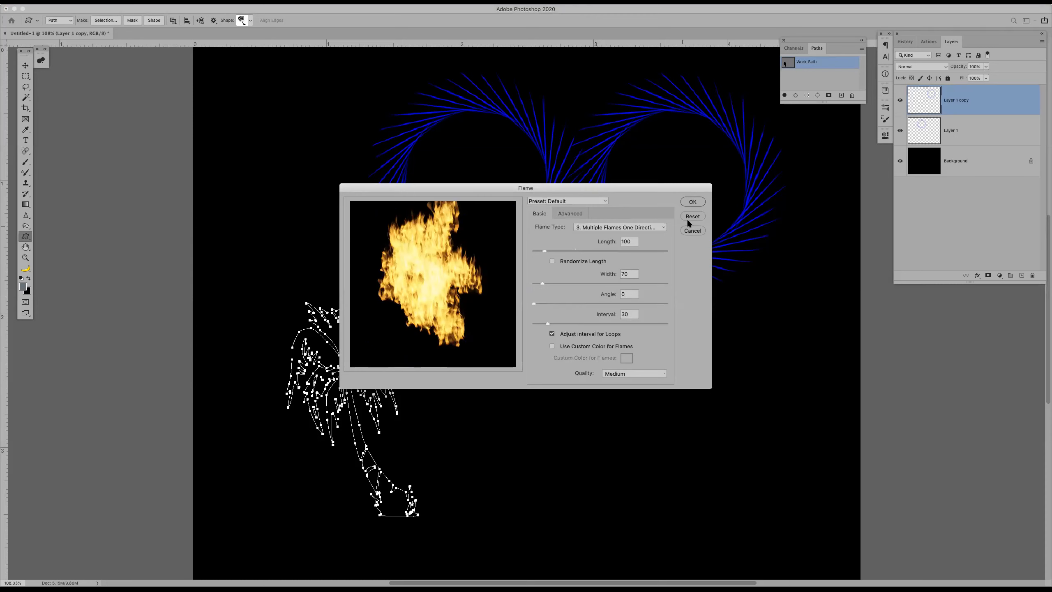
{"action": "left_click", "coordinate": [693, 202]}
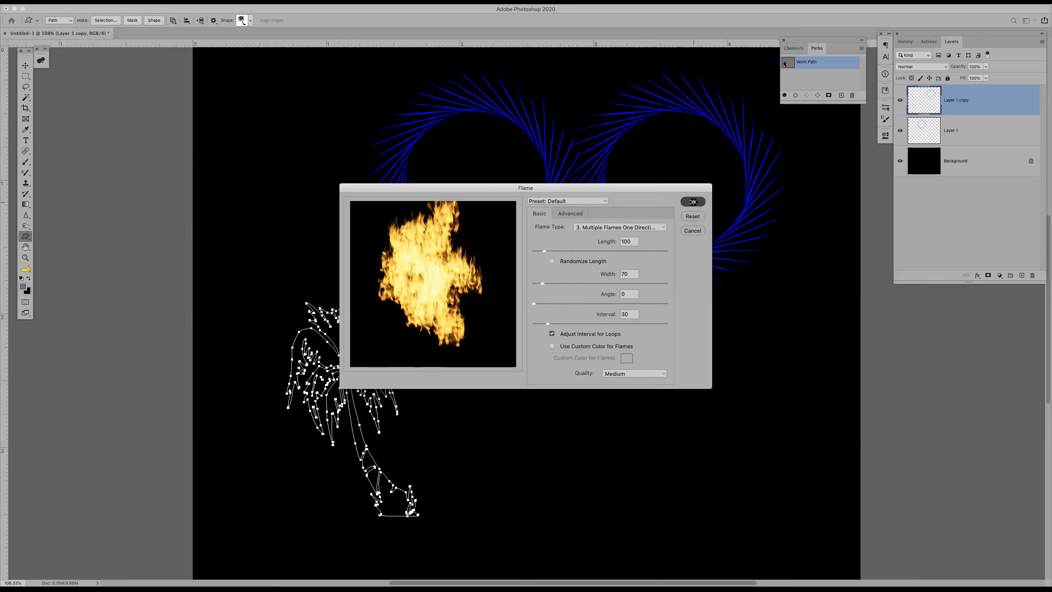